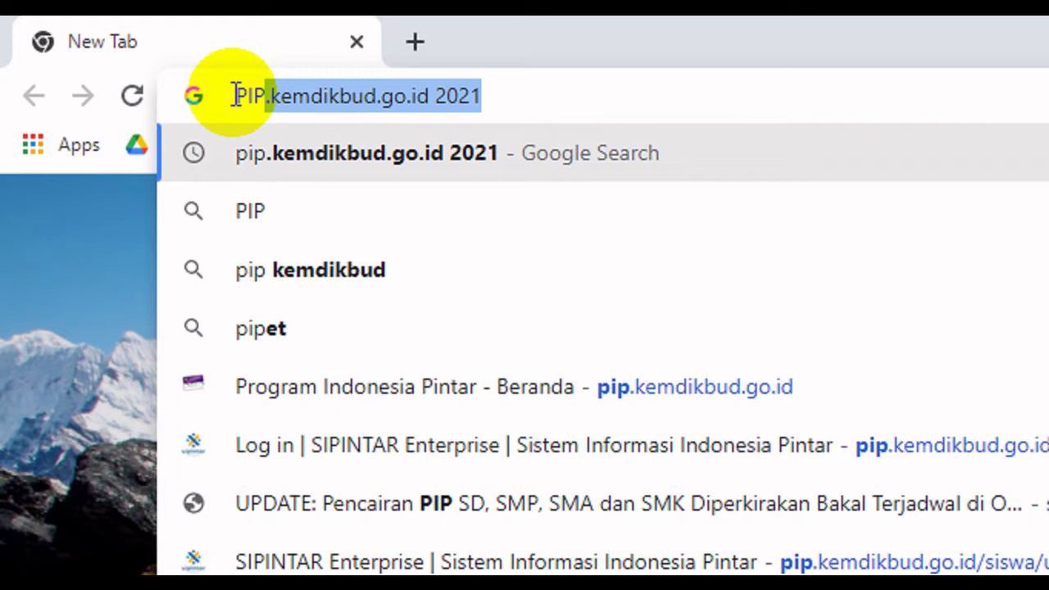
# - Search the web for pip.kemdikbud.go.id 2021 and open the SIPINTAR Enterprise result
pyautogui.press('Return')
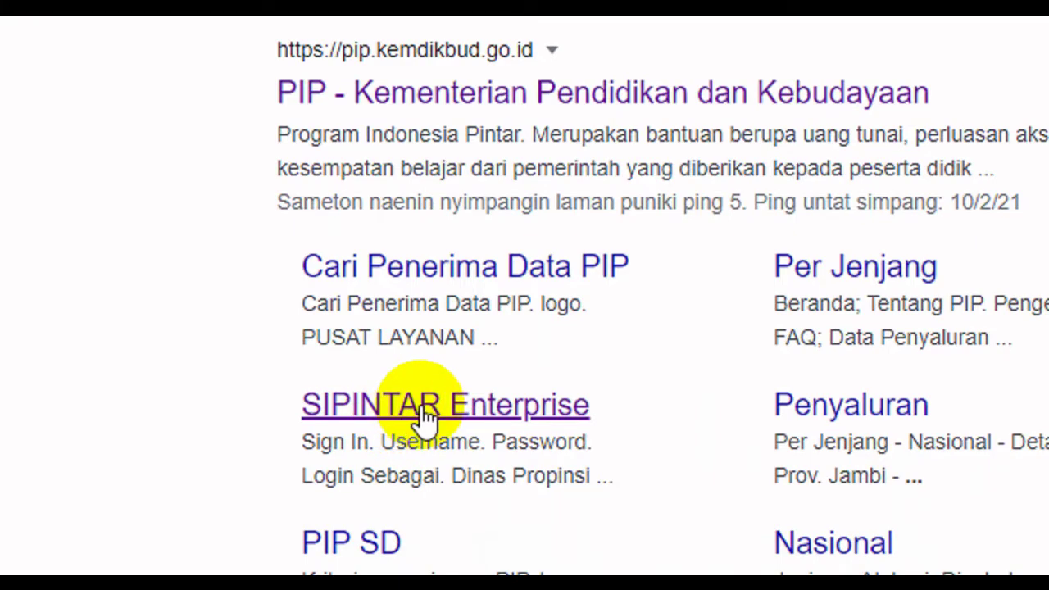
pyautogui.scroll(2, 420, 405)
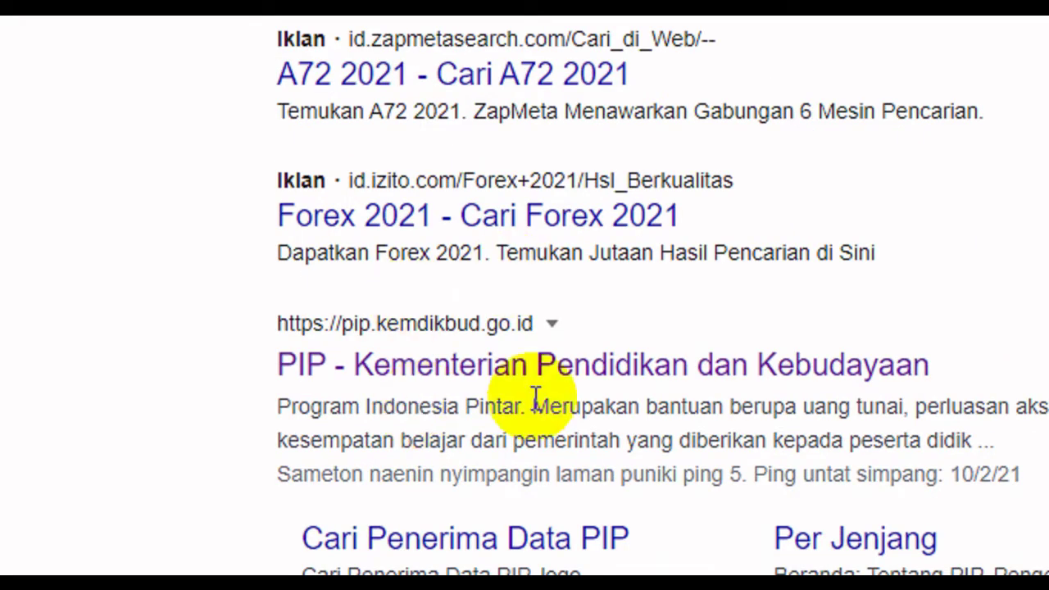
pyautogui.scroll(-2, 519, 524)
pyautogui.scroll(-3, 515, 512)
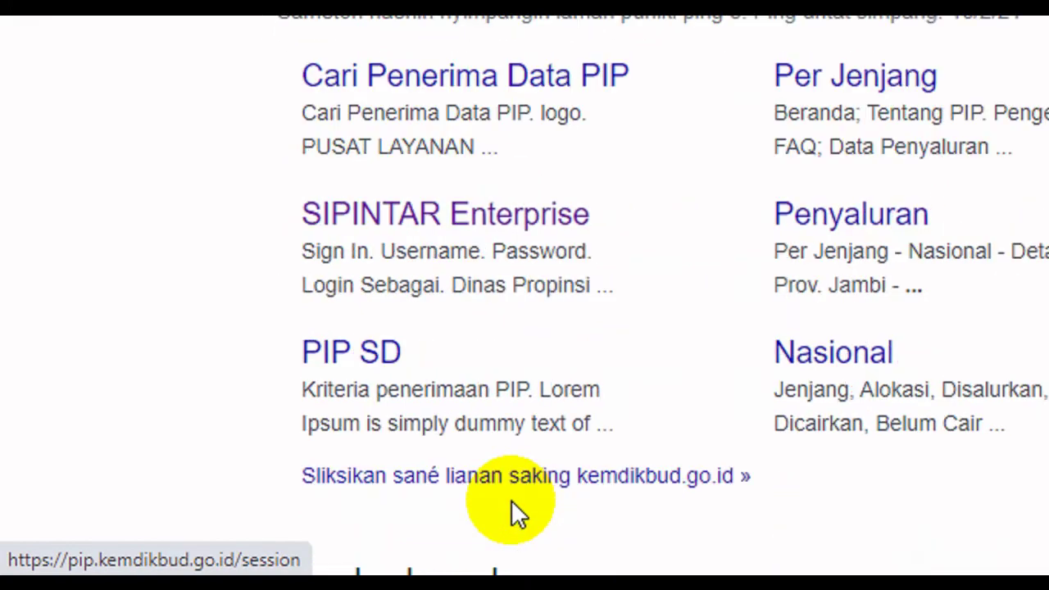
pyautogui.click(474, 217)
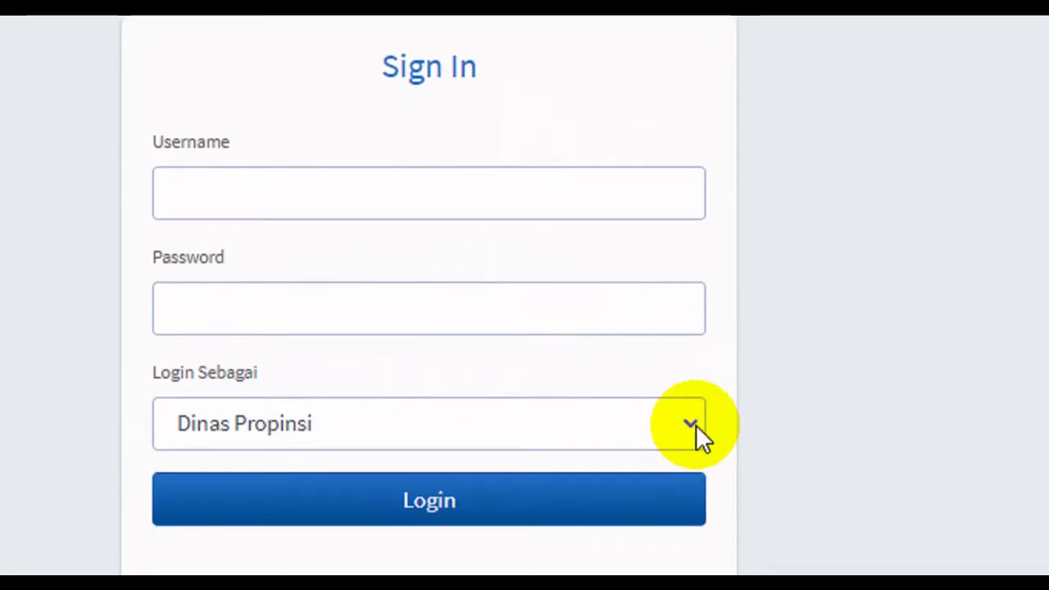
# - Set the Login Sebagai role to Sekolah and continue with the SSO Dapodik login
pyautogui.click(696, 427)
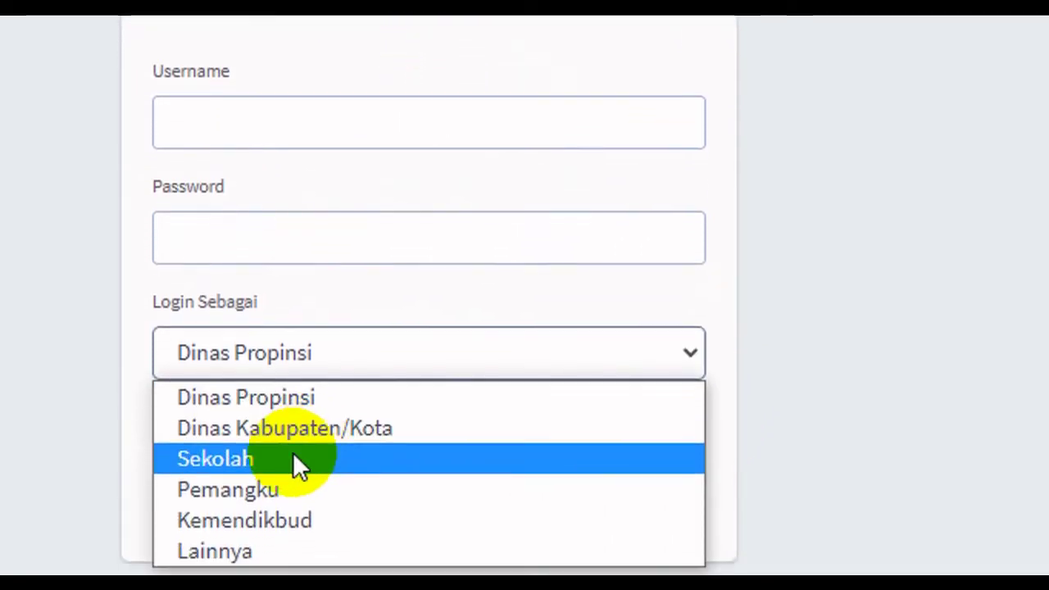
pyautogui.click(283, 491)
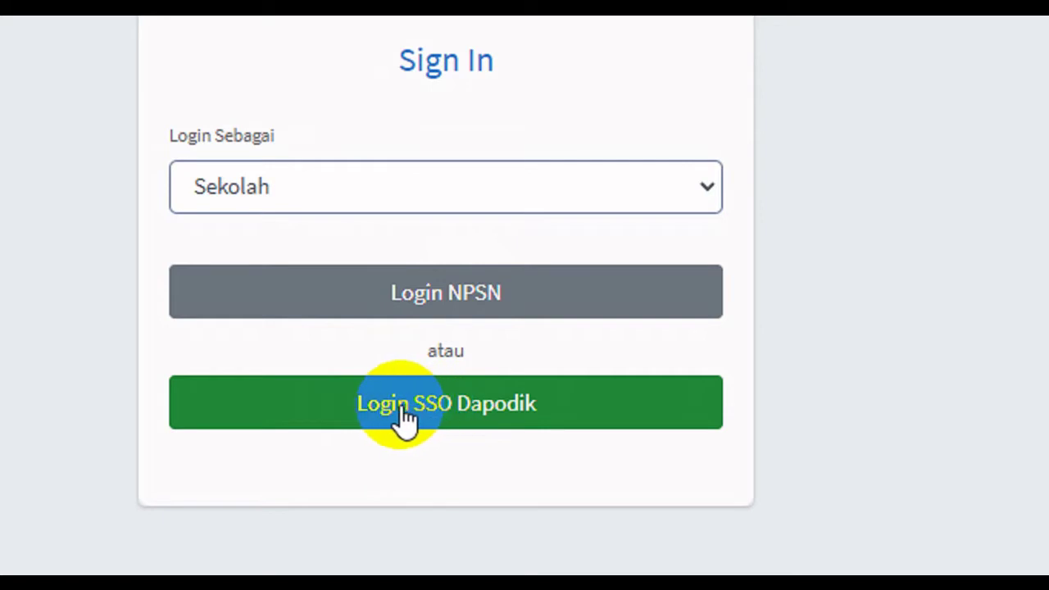
pyautogui.click(508, 314)
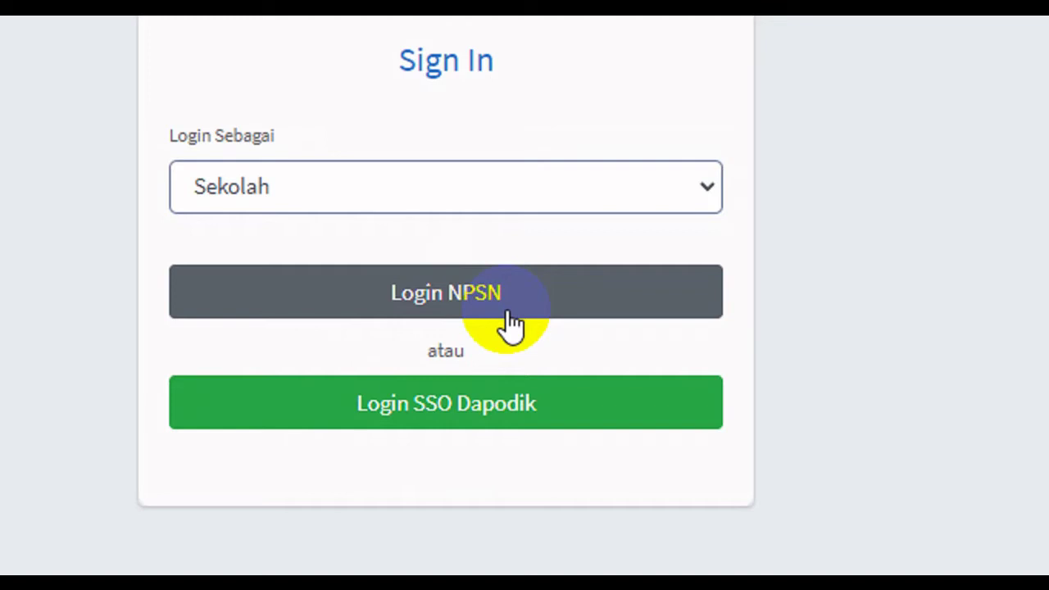
pyautogui.click(403, 406)
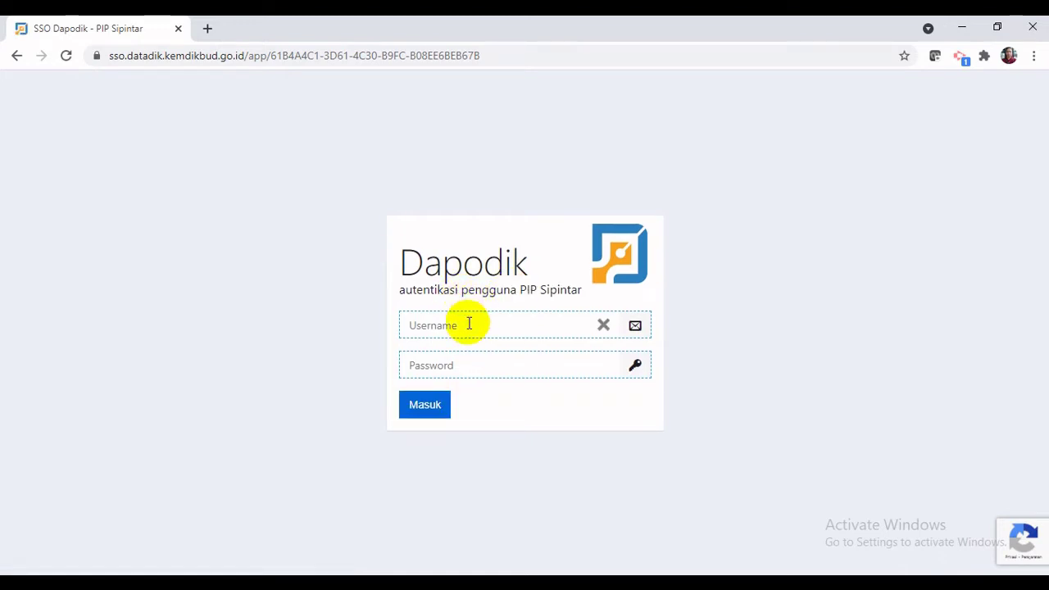
# - Sign in to Dapodik with the school's e-mail username and the account password
pyautogui.click(470, 323)
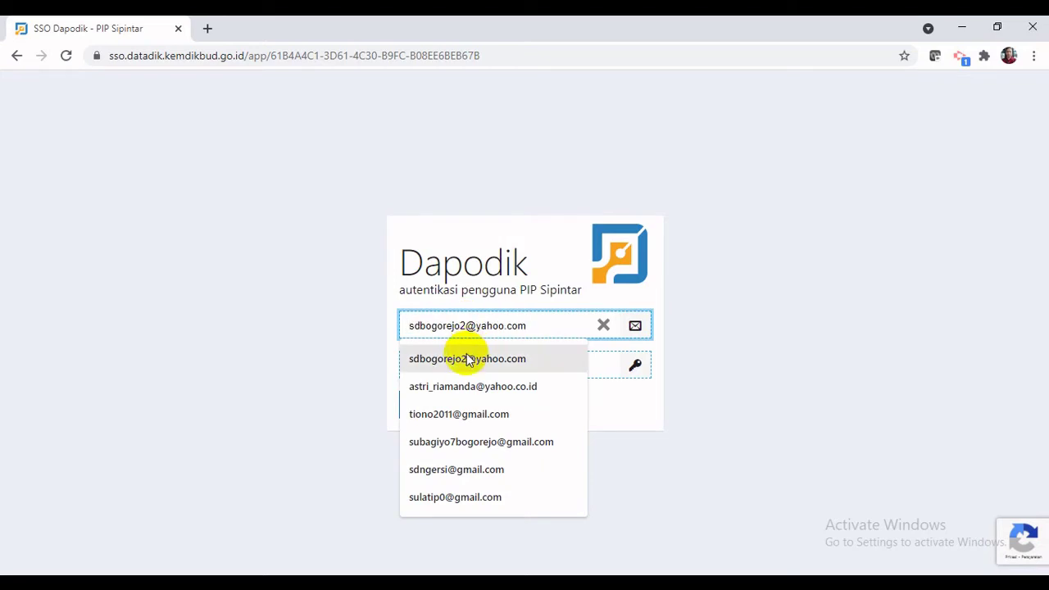
pyautogui.click(468, 357)
pyautogui.click(443, 368)
pyautogui.write('•••••••')
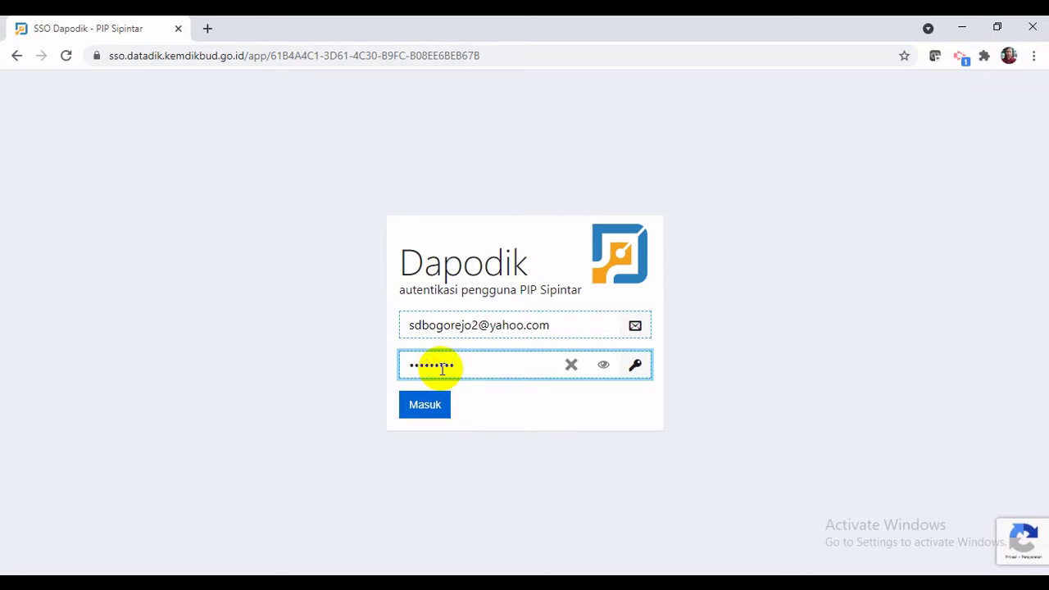
pyautogui.click(426, 408)
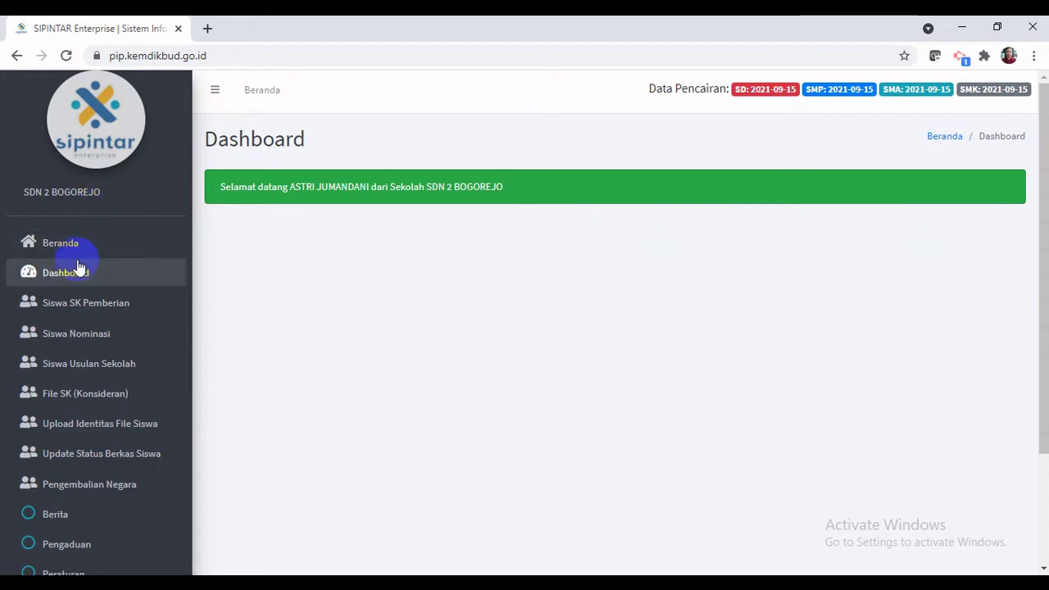
# - Open the Siswa SK Pemberian list and review the available Tahap and Status Pencairan filter options
pyautogui.click(92, 310)
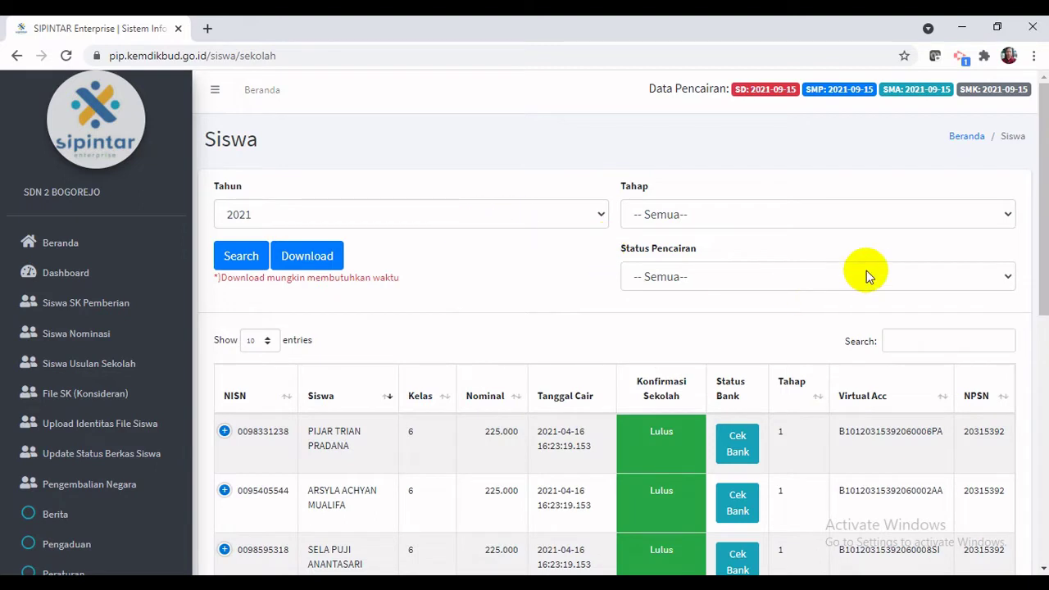
pyautogui.click(1007, 214)
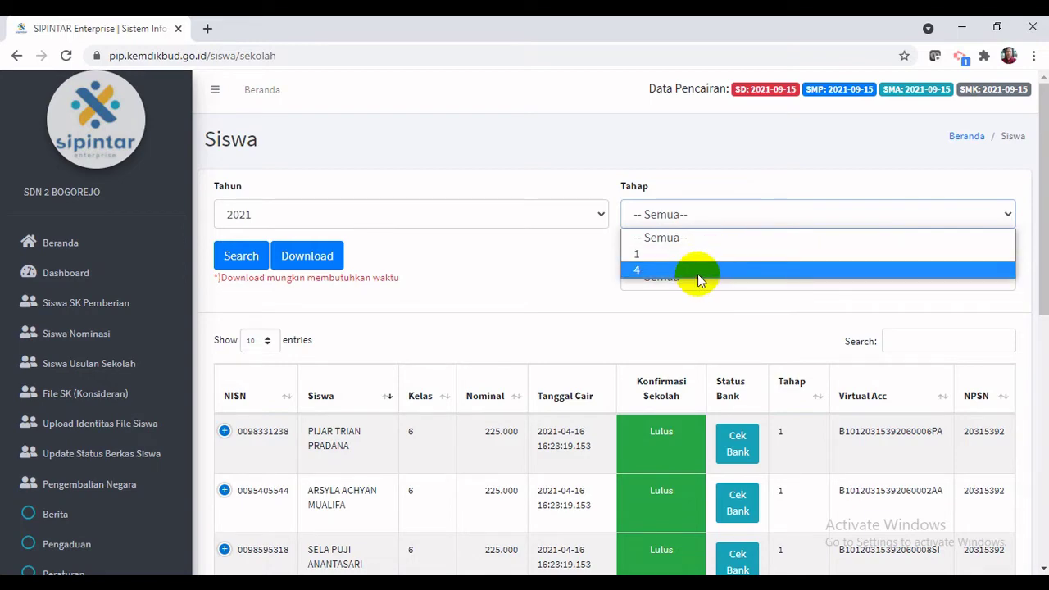
pyautogui.click(694, 215)
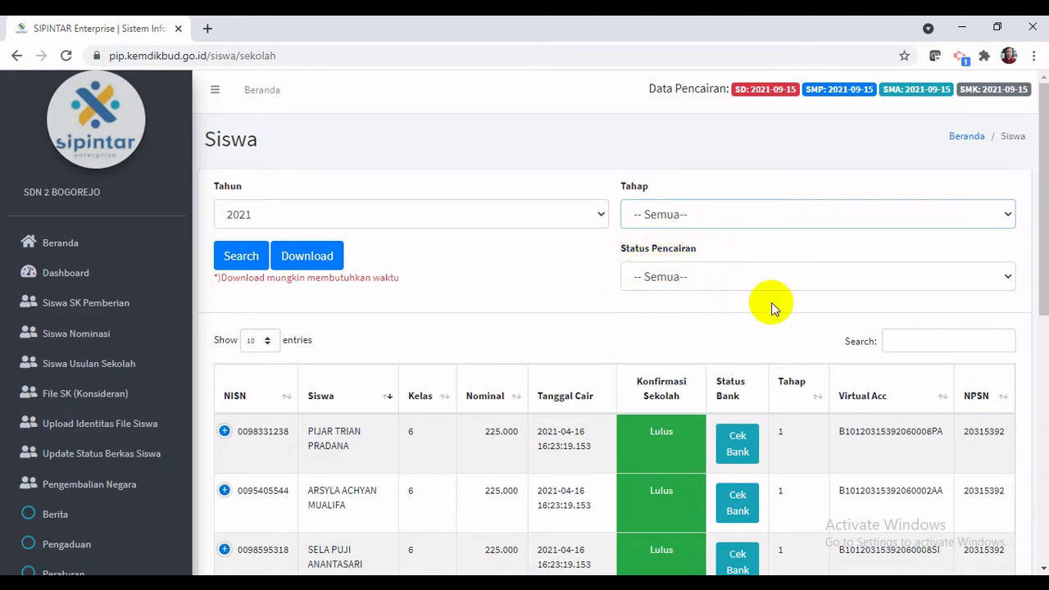
pyautogui.click(1008, 278)
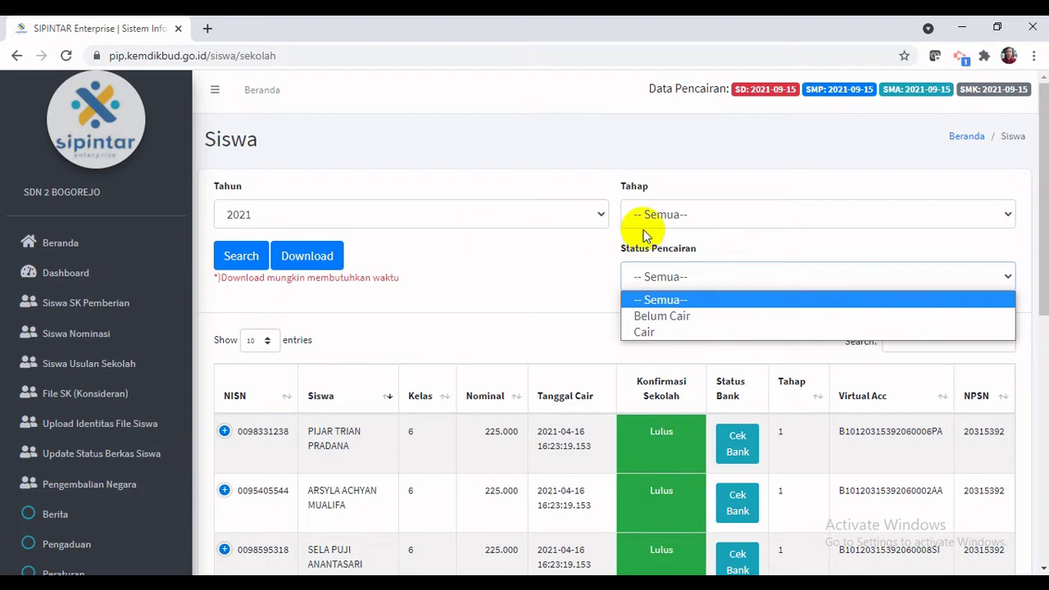
pyautogui.click(1009, 216)
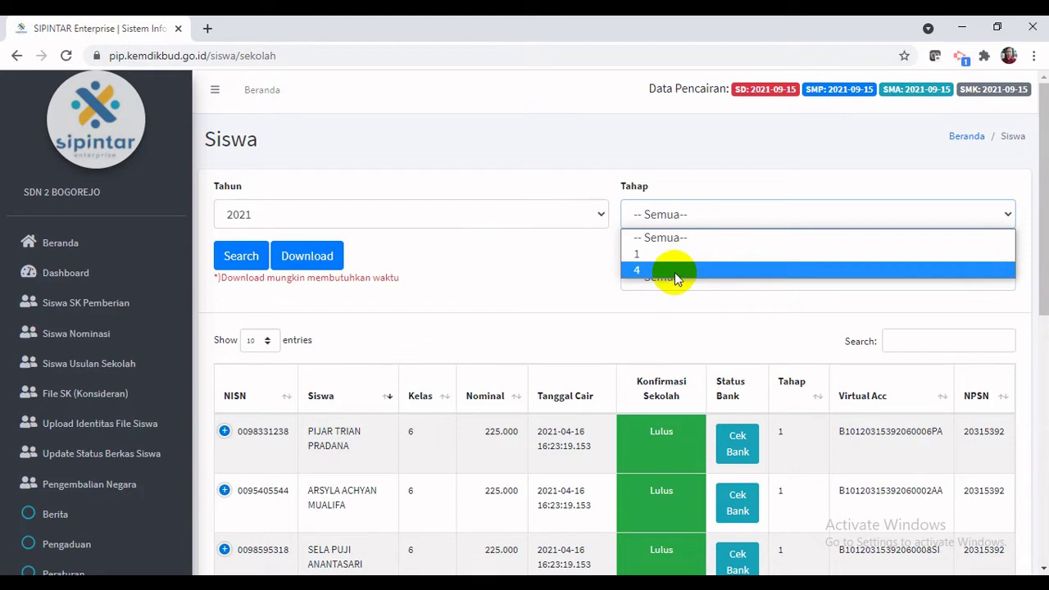
pyautogui.click(759, 210)
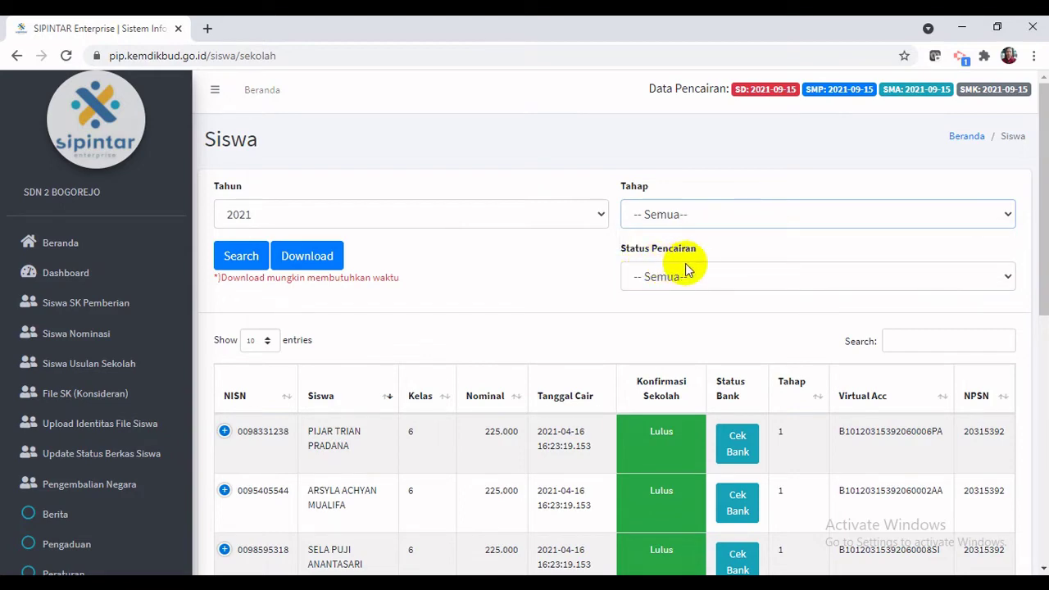
# - Search the 2021 SK Pemberian students with Status Pencairan set to Belum Cair
pyautogui.click(1009, 276)
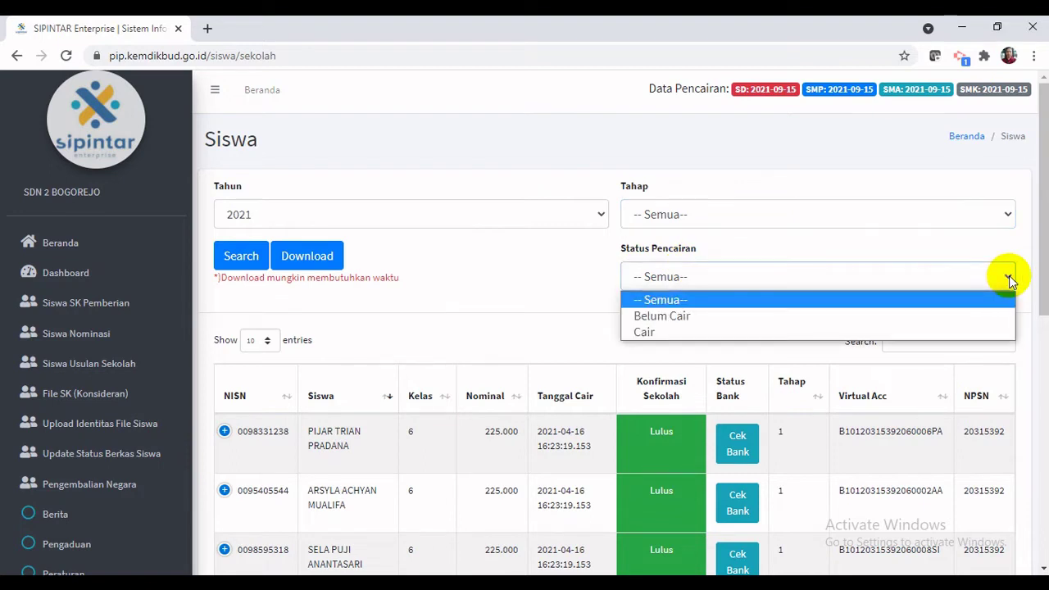
pyautogui.click(737, 318)
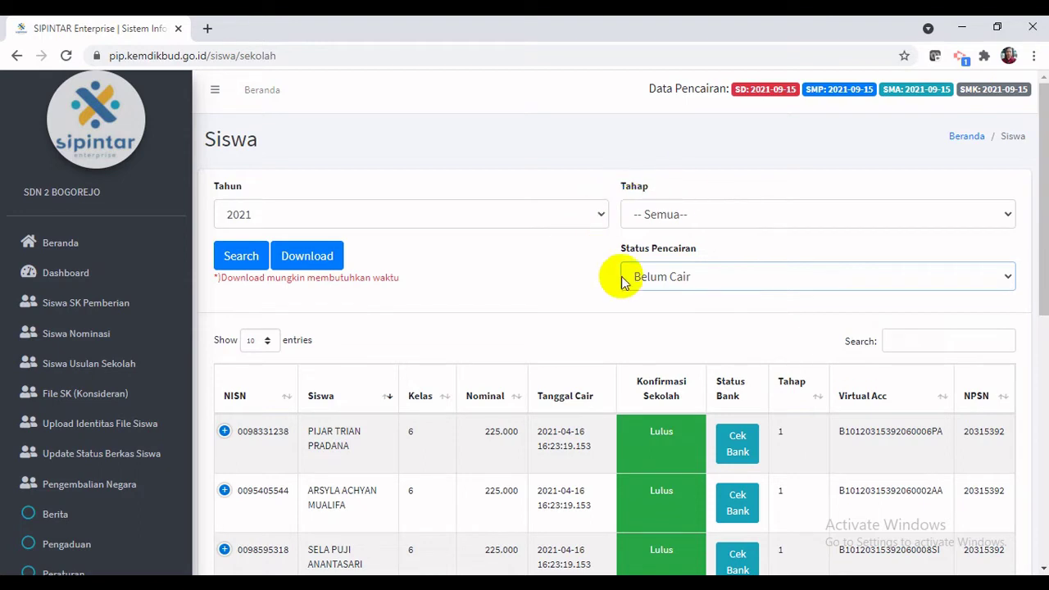
pyautogui.click(237, 255)
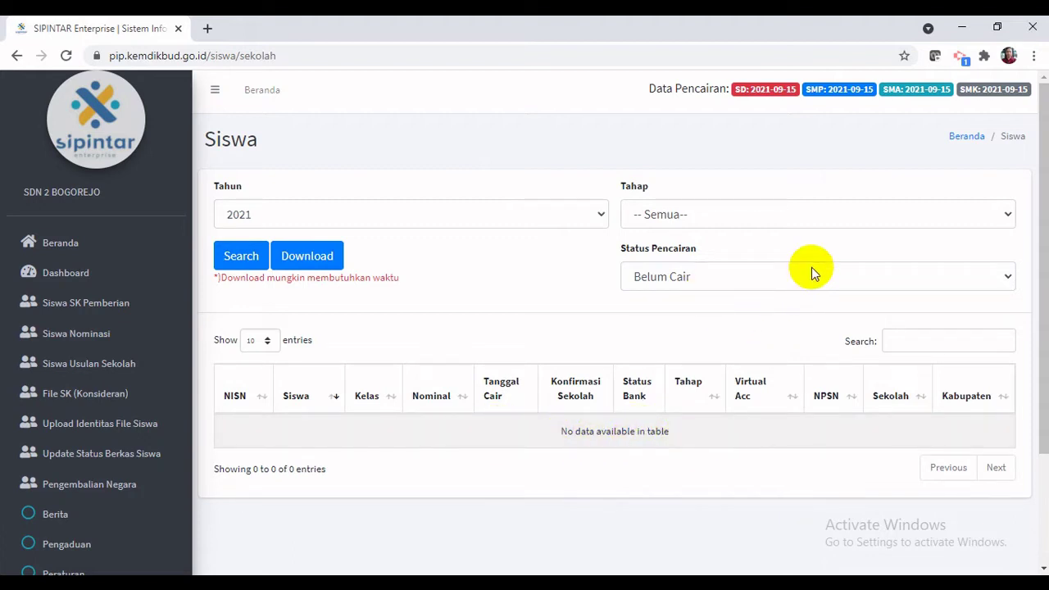
# - Search the students with Status Pencairan set to Cair and examine the first student's expanded disbursement details
pyautogui.click(1007, 280)
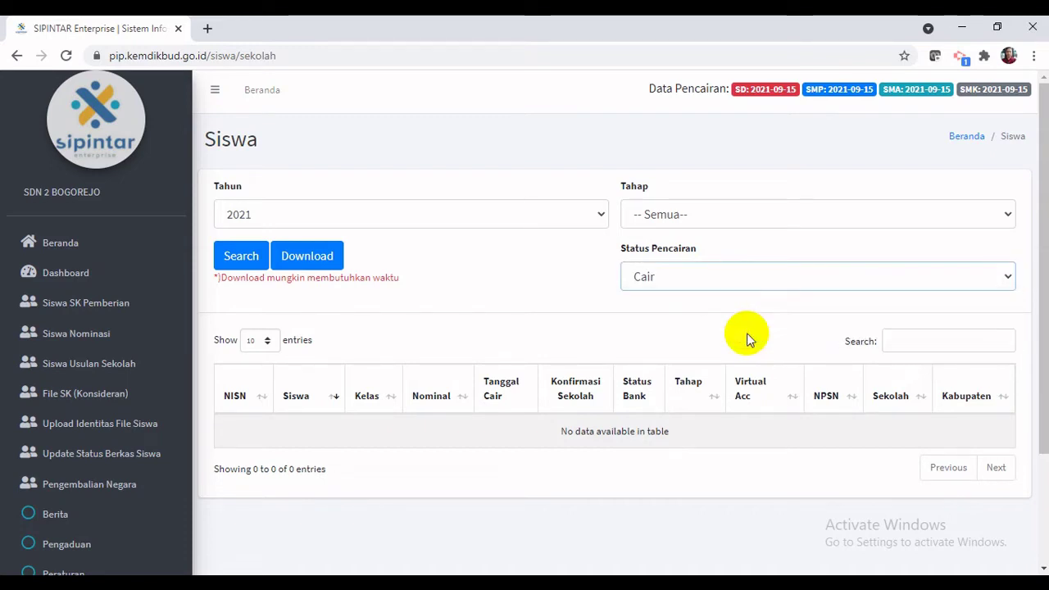
pyautogui.click(248, 258)
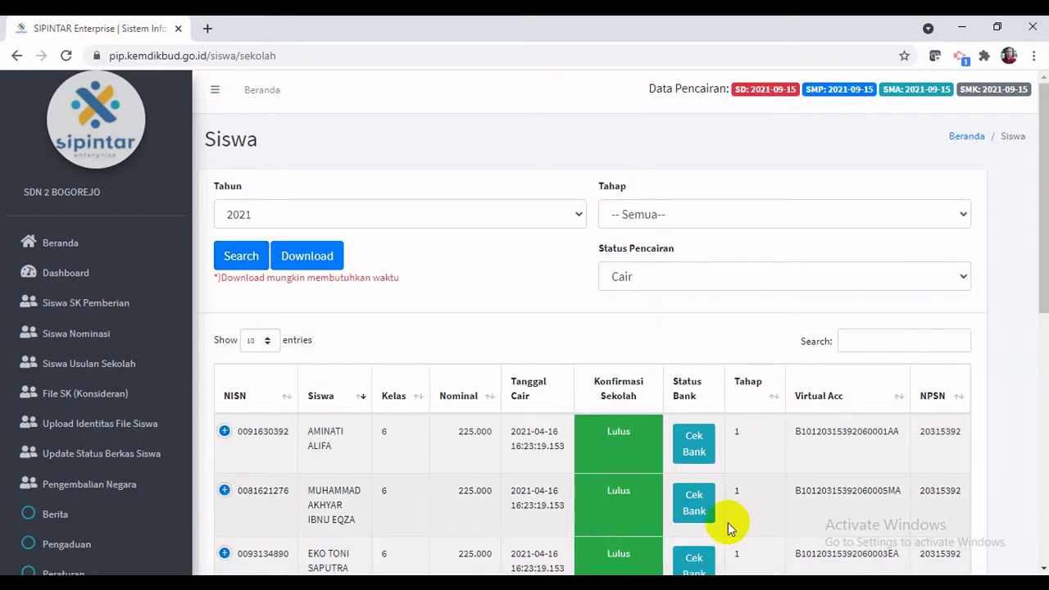
pyautogui.moveTo(1045, 277); pyautogui.dragTo(1037, 351)
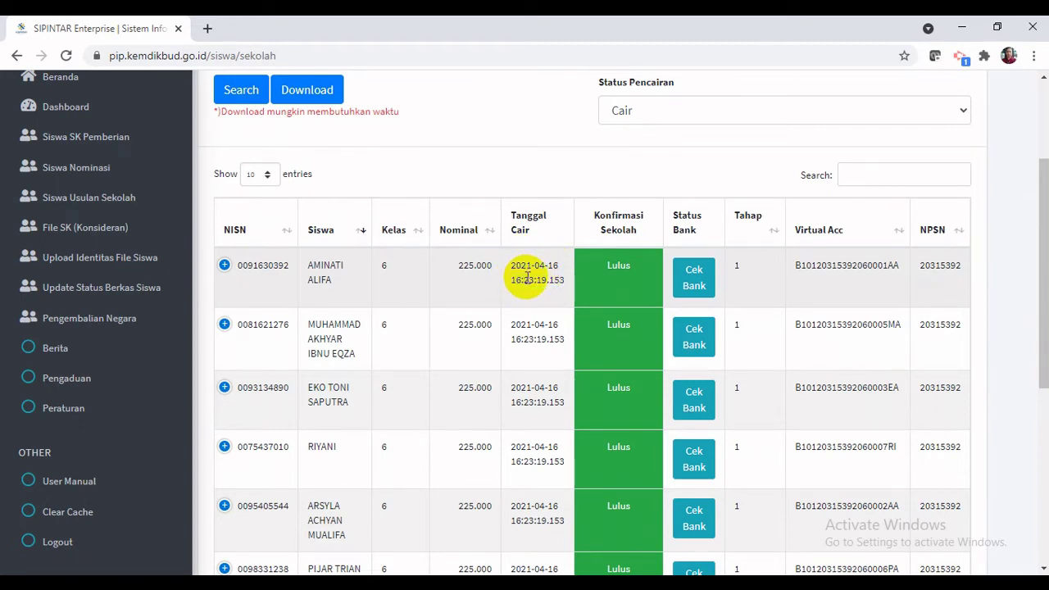
pyautogui.click(224, 267)
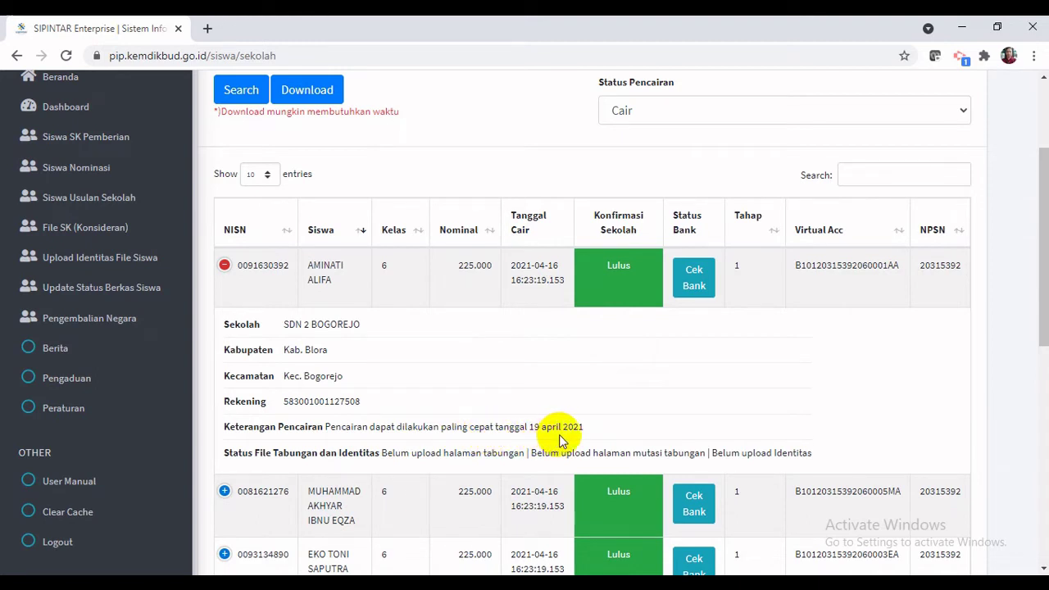
pyautogui.click(224, 266)
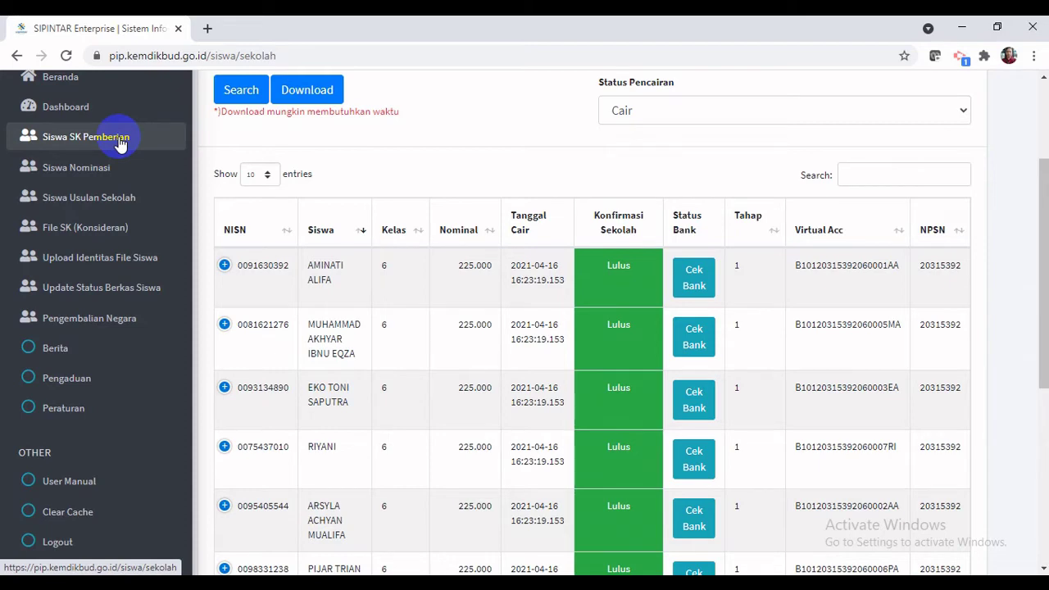
# - Open the Siswa Nominasi page and search the 2021 nominated students for all stages and activation statuses
pyautogui.click(77, 169)
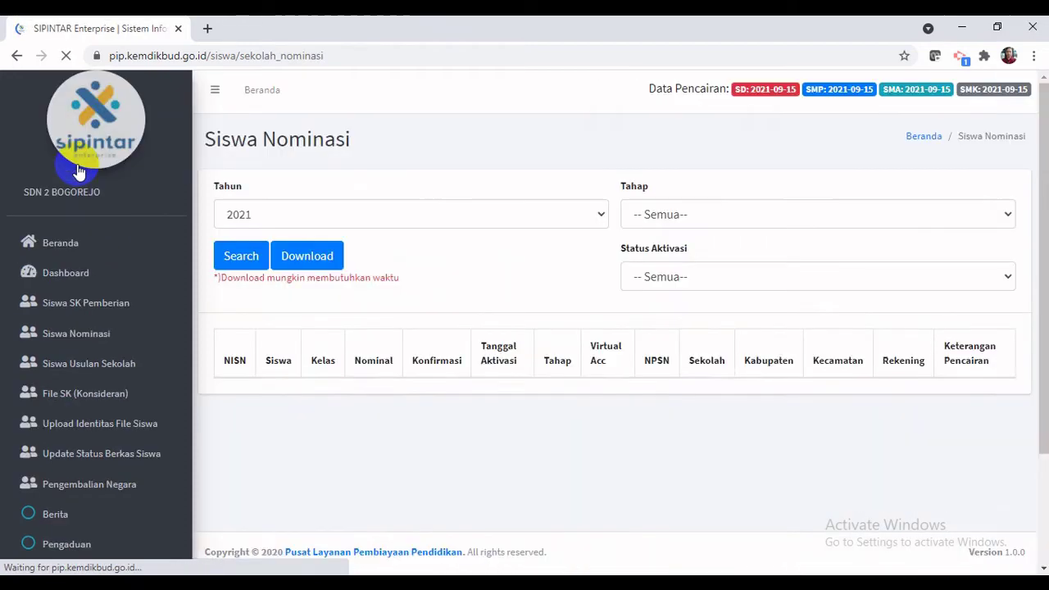
pyautogui.click(246, 254)
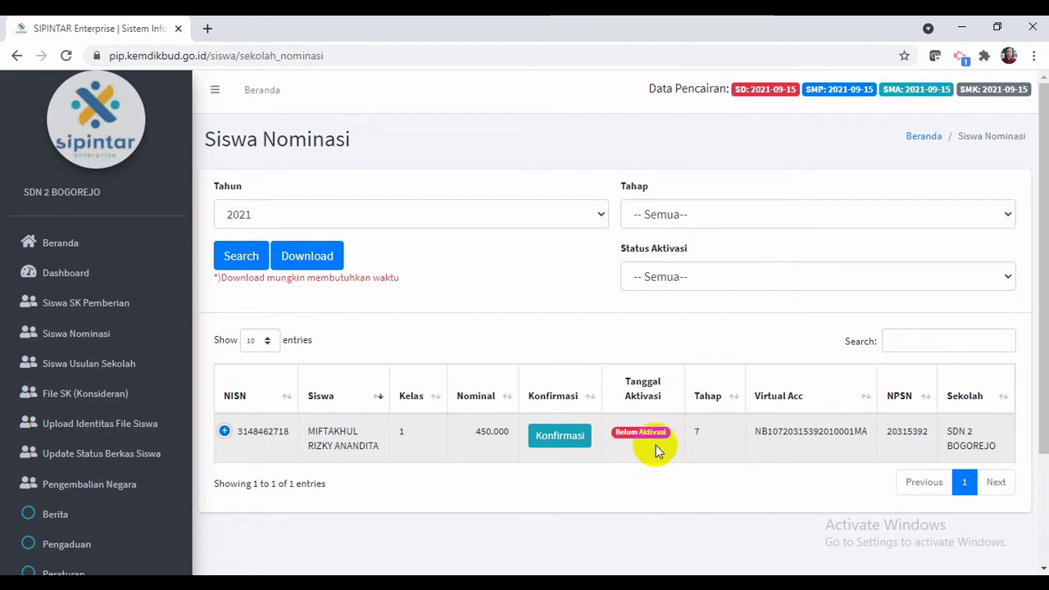
# - Open the Siswa Usulan Sekolah page and examine its Status Data options, Data Usulan summary and student proposal statuses
pyautogui.click(92, 371)
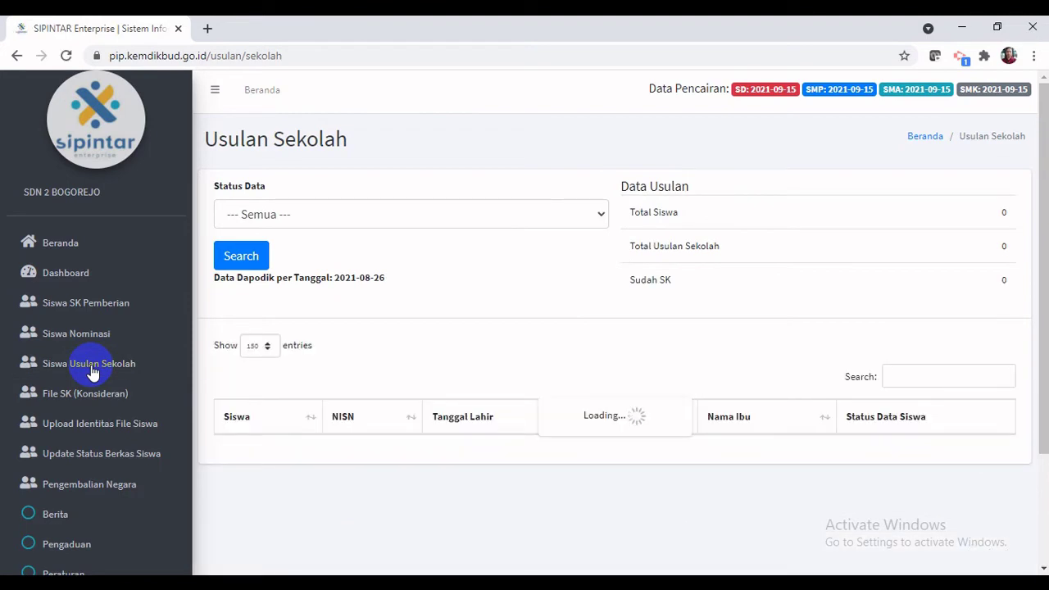
pyautogui.click(602, 218)
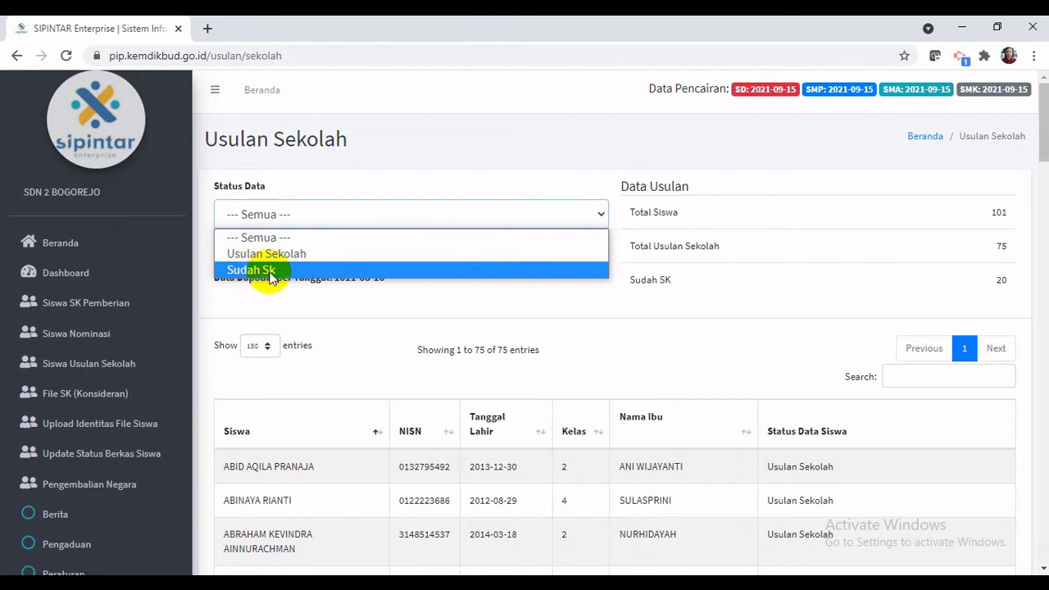
pyautogui.click(284, 216)
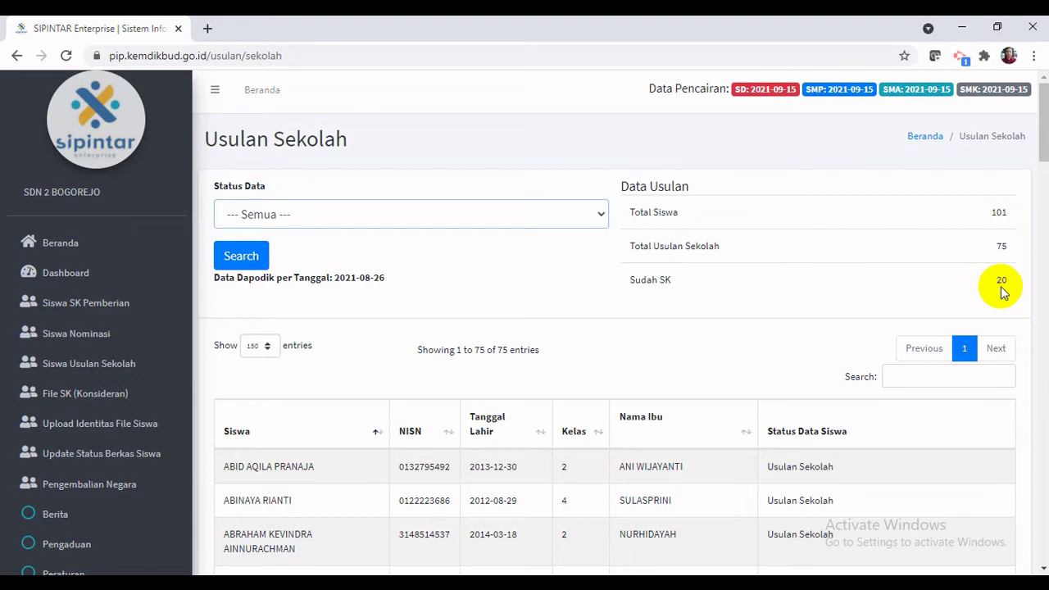
pyautogui.scroll(-3, 1033, 131)
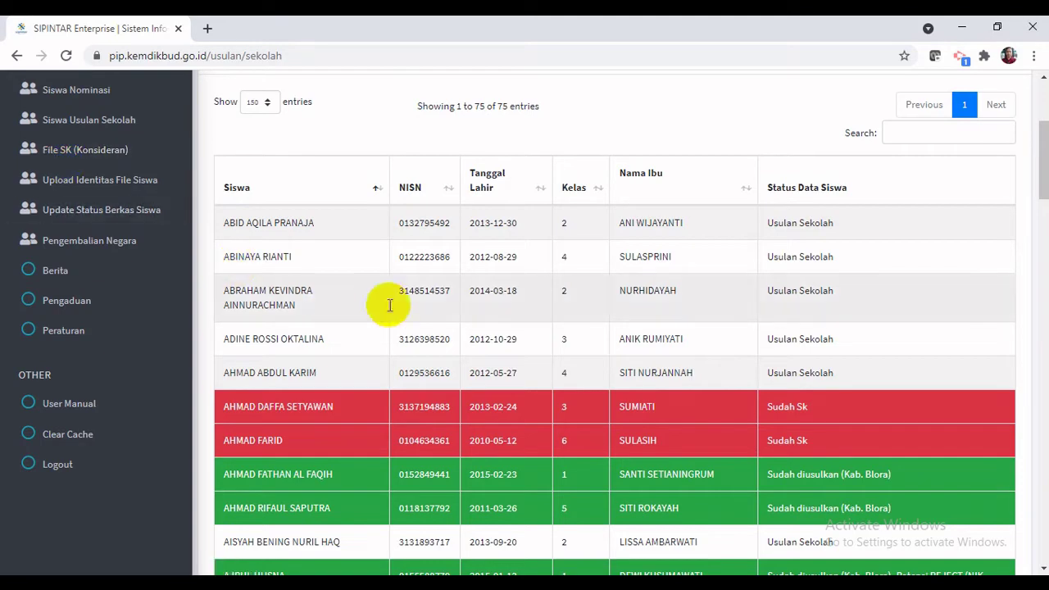
pyautogui.moveTo(1041, 199); pyautogui.dragTo(1045, 162)
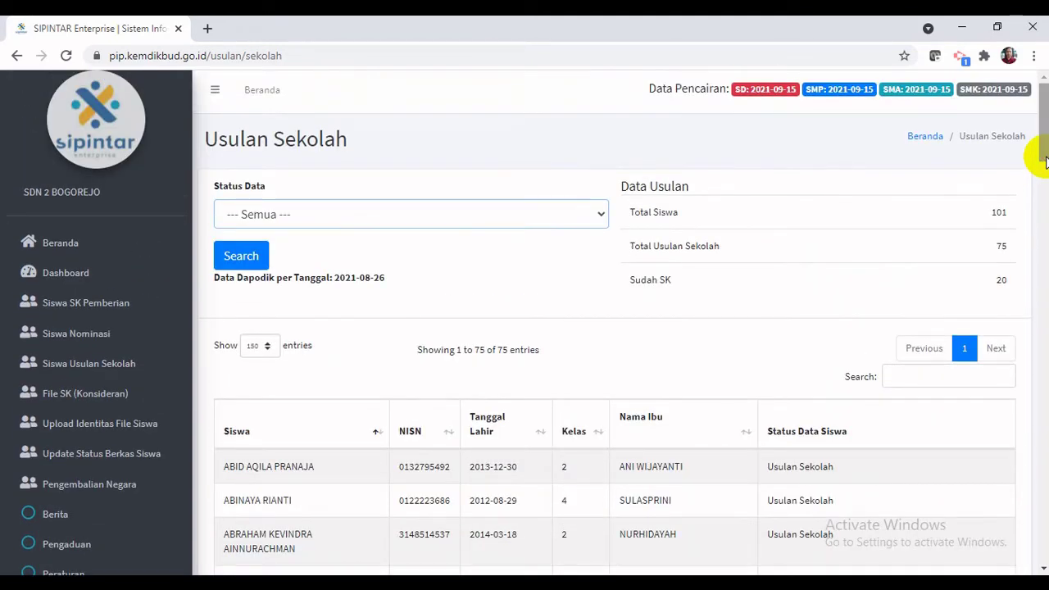
# - Open the Siswa SK Pemberian page and search the 2021 students in Tahap 1 with all Status Pencairan values, reviewing their Konfirmasi Sekolah entries
pyautogui.click(86, 308)
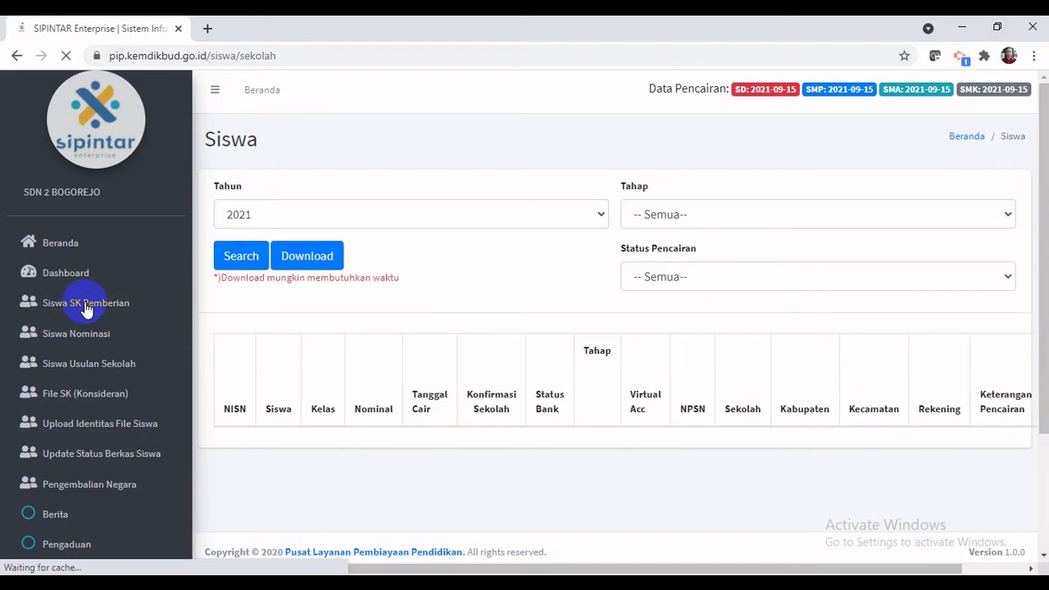
pyautogui.click(82, 307)
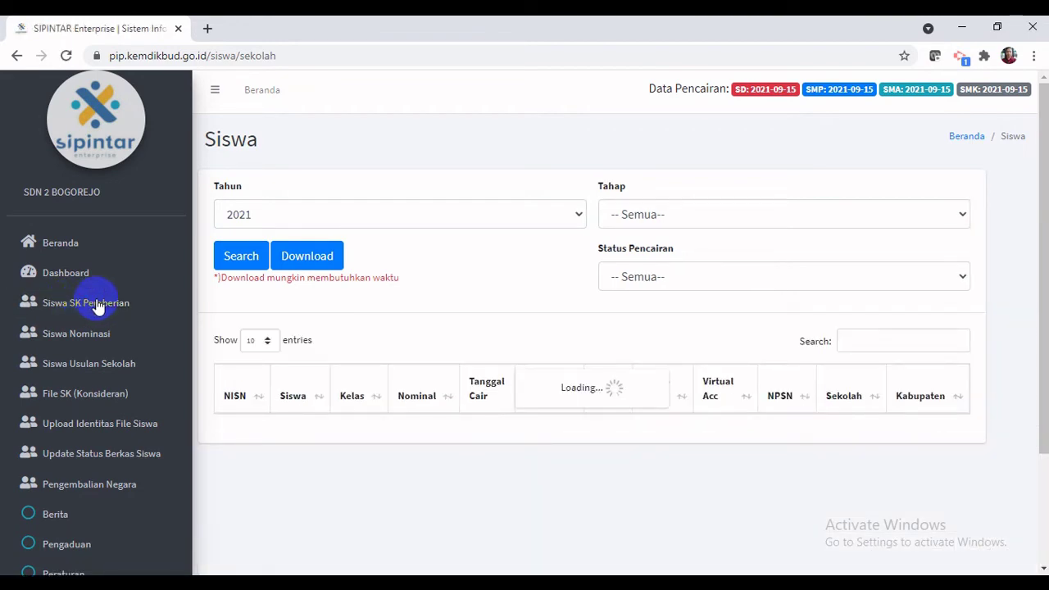
pyautogui.click(276, 219)
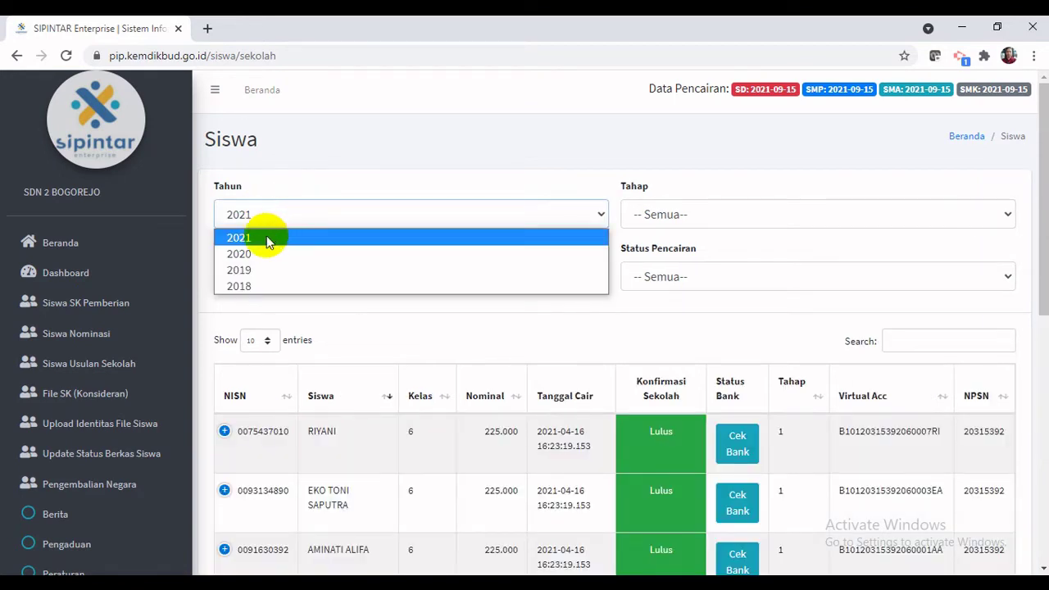
pyautogui.click(728, 210)
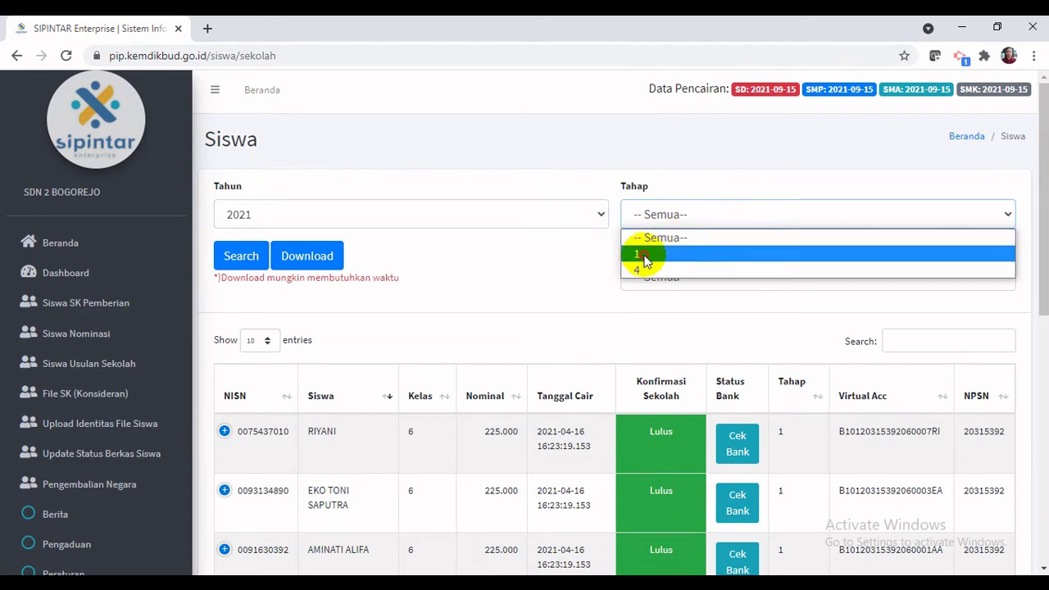
pyautogui.click(645, 255)
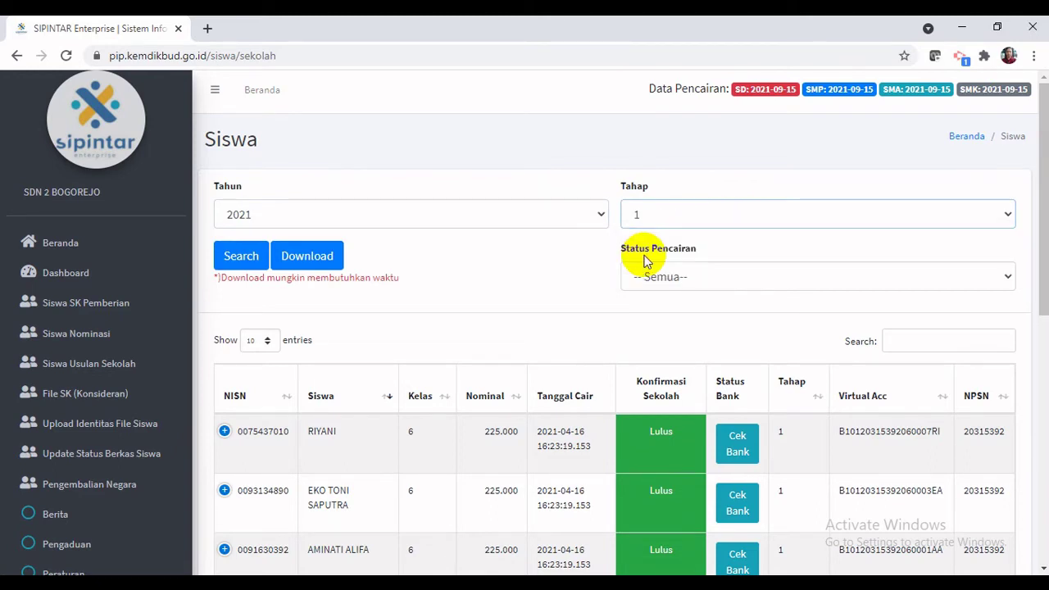
pyautogui.click(892, 278)
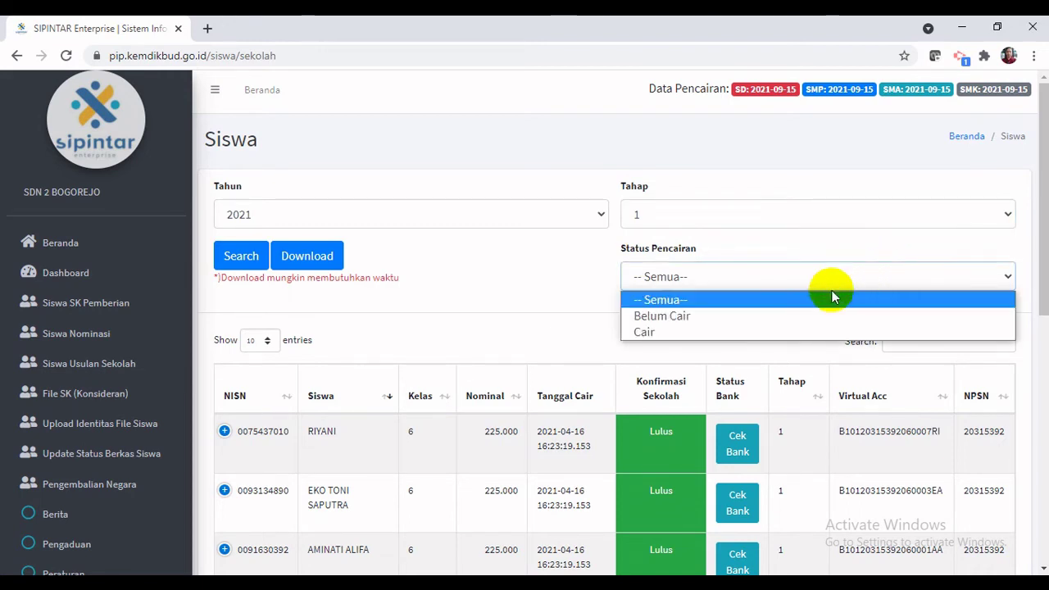
pyautogui.click(797, 301)
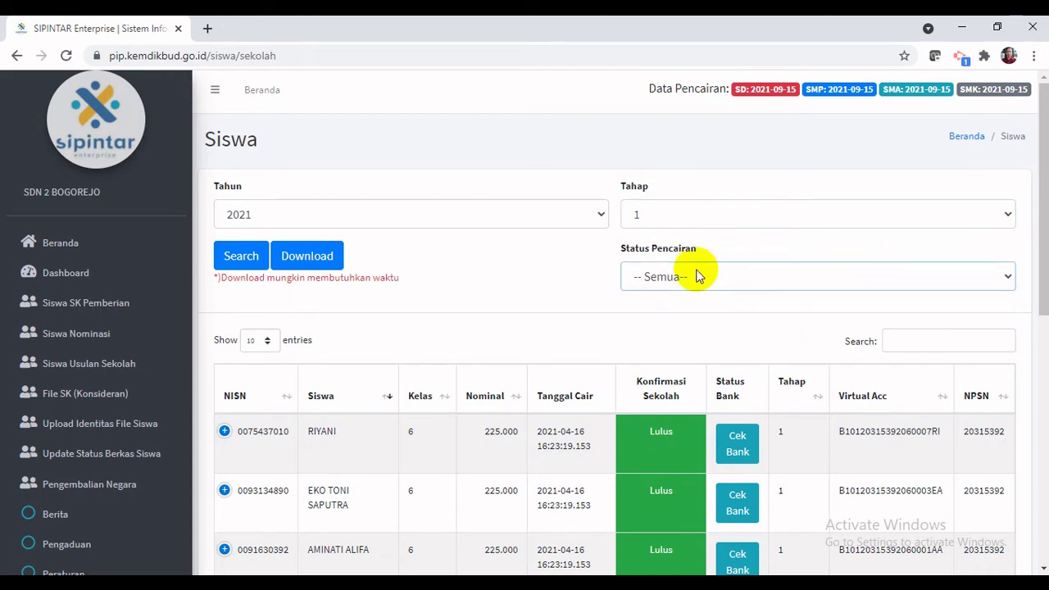
pyautogui.click(254, 258)
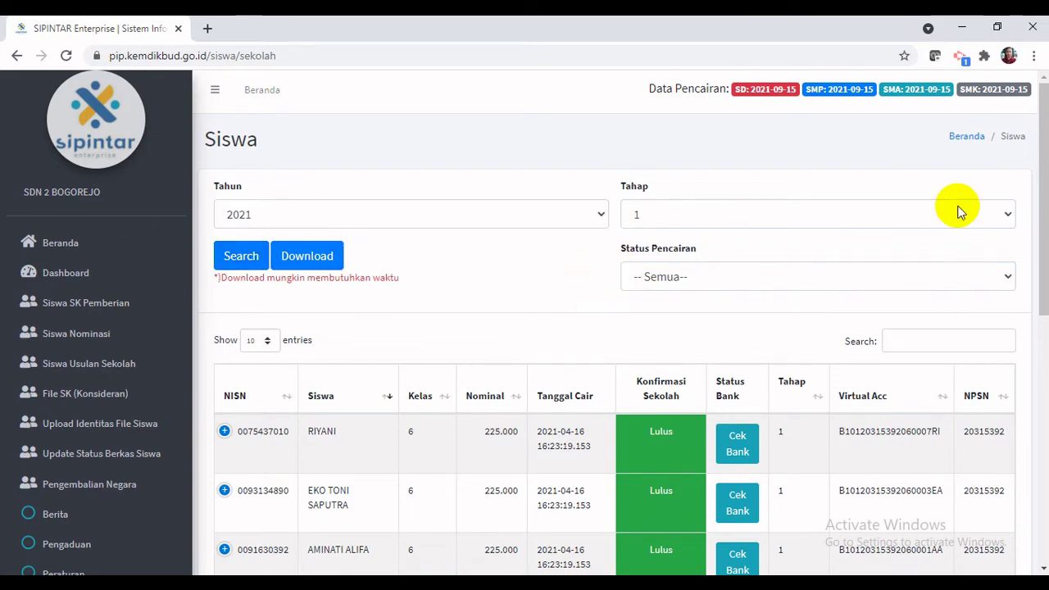
pyautogui.moveTo(1045, 141); pyautogui.dragTo(1031, 174)
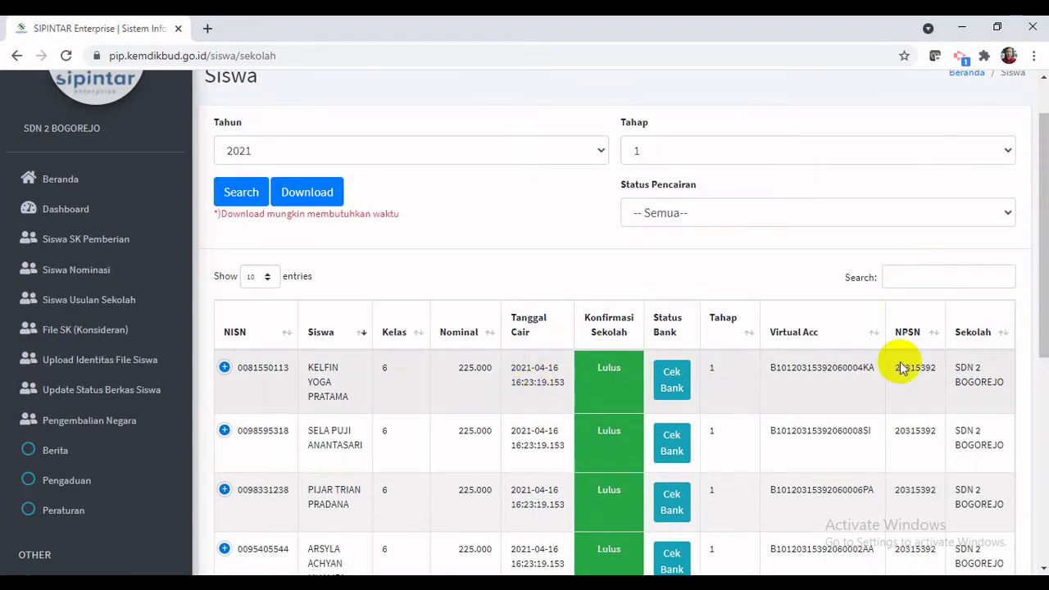
pyautogui.moveTo(1037, 281); pyautogui.dragTo(1029, 484)
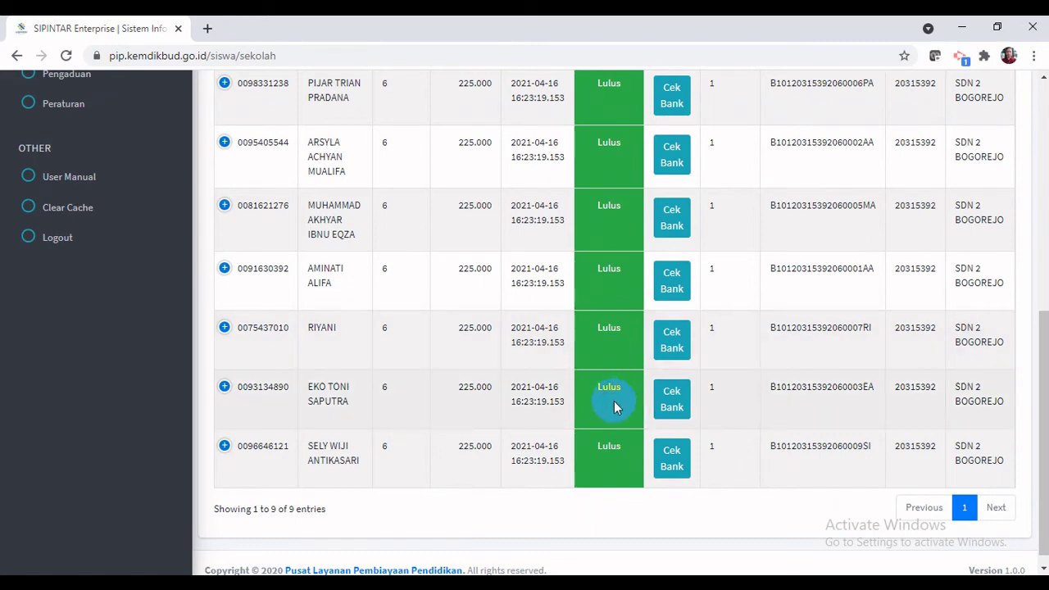
pyautogui.moveTo(1044, 446); pyautogui.dragTo(1012, 214)
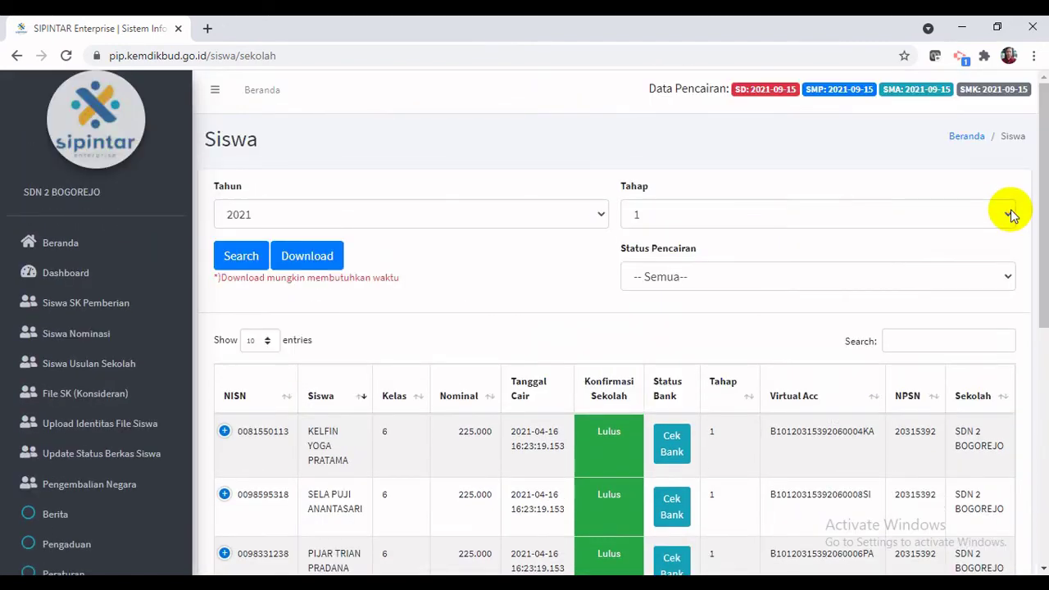
# - Search the 2021 SK Pemberian students in Tahap 4 and examine the first student's expanded account and disbursement details
pyautogui.click(905, 215)
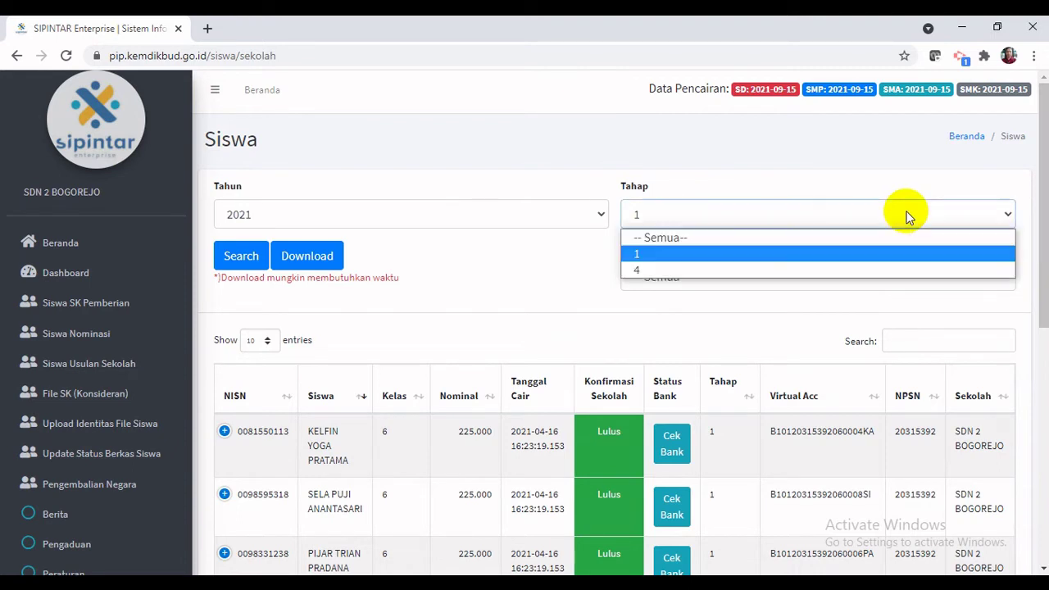
pyautogui.click(681, 271)
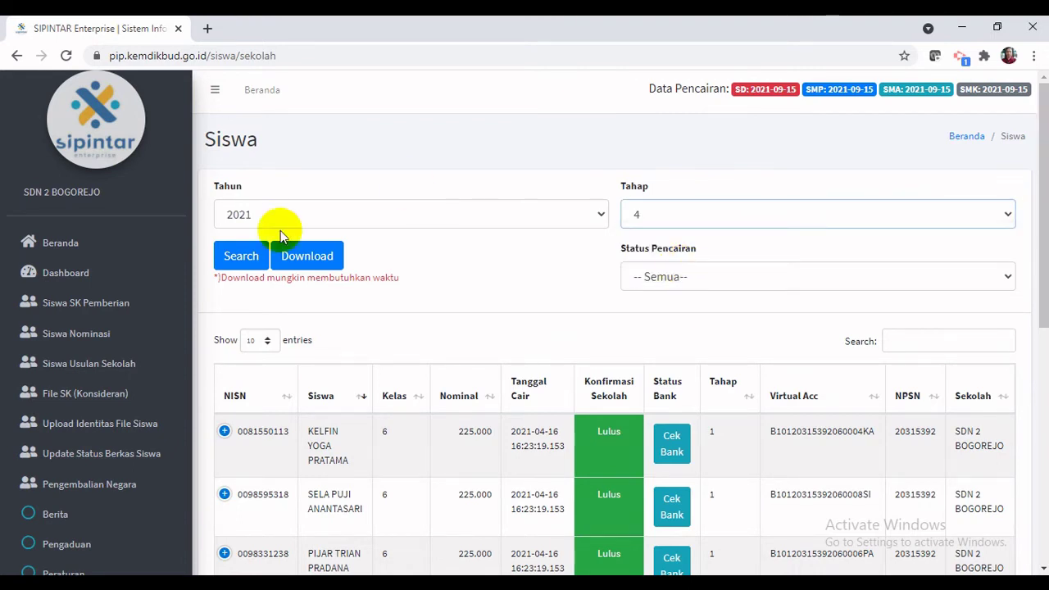
pyautogui.click(228, 261)
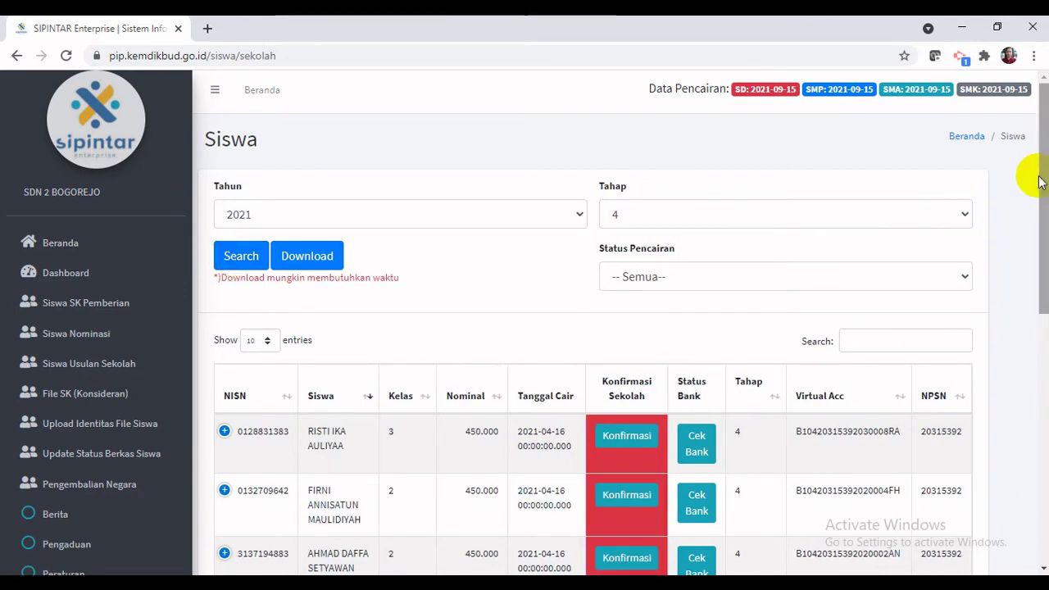
pyautogui.moveTo(1044, 150); pyautogui.dragTo(1012, 257)
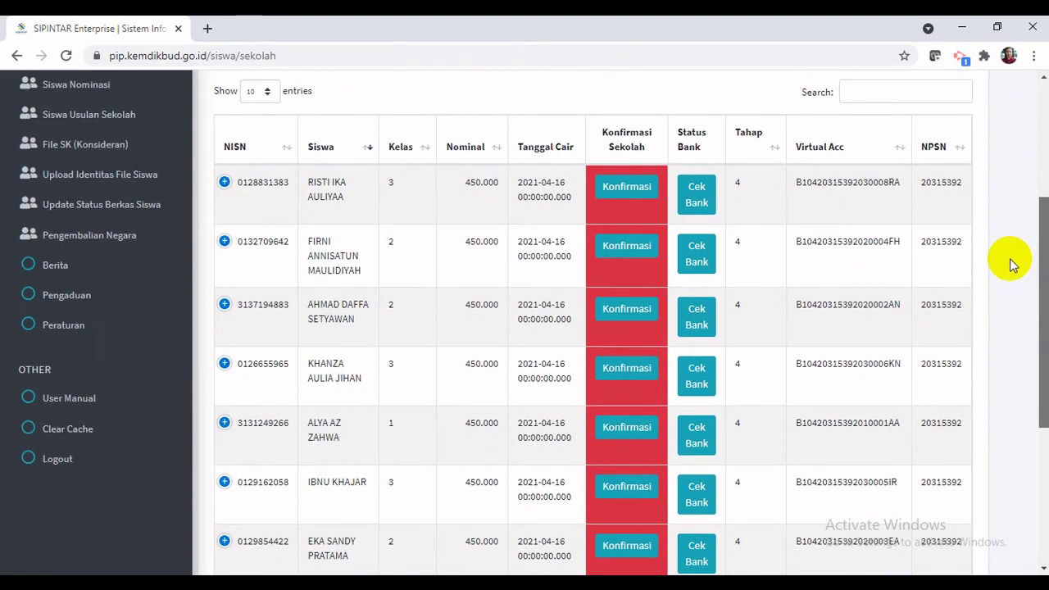
pyautogui.click(223, 183)
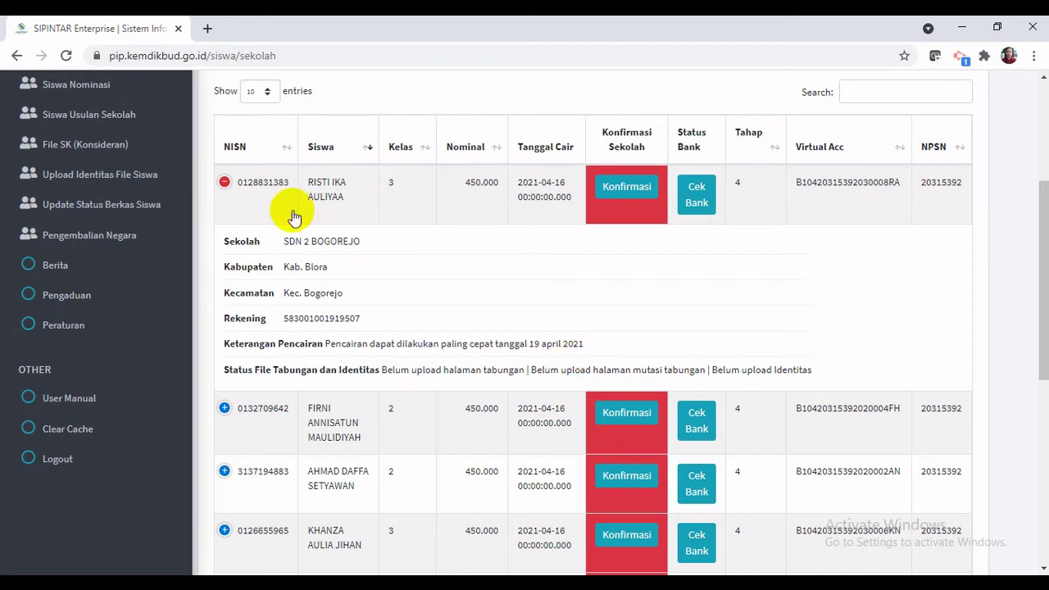
pyautogui.click(225, 182)
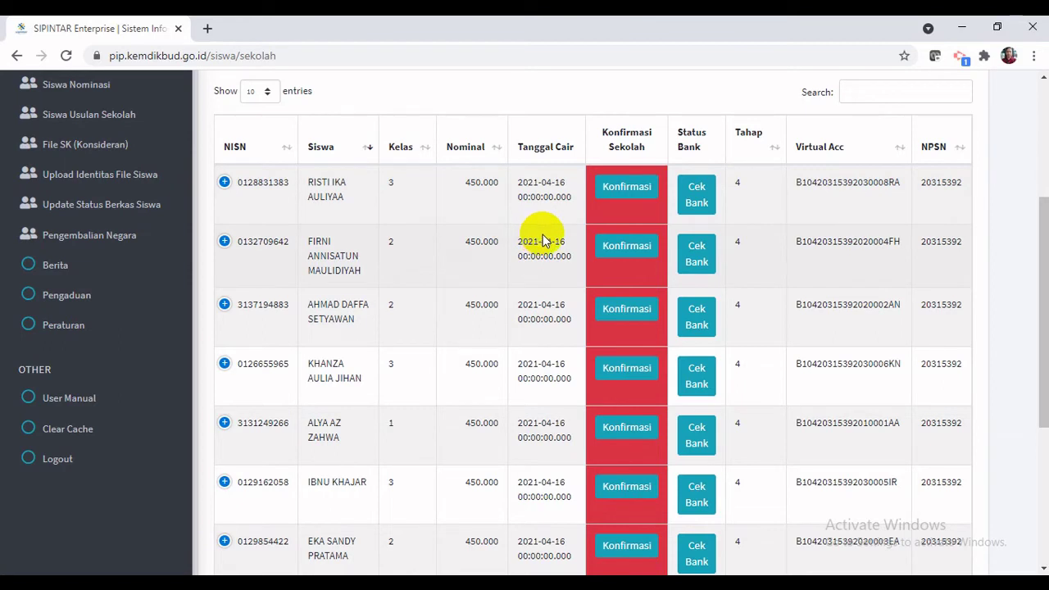
# - Open the Konfirmasi Data form for the first Tahap 4 student and set Konfirmasi to Sudah Cair
pyautogui.click(626, 188)
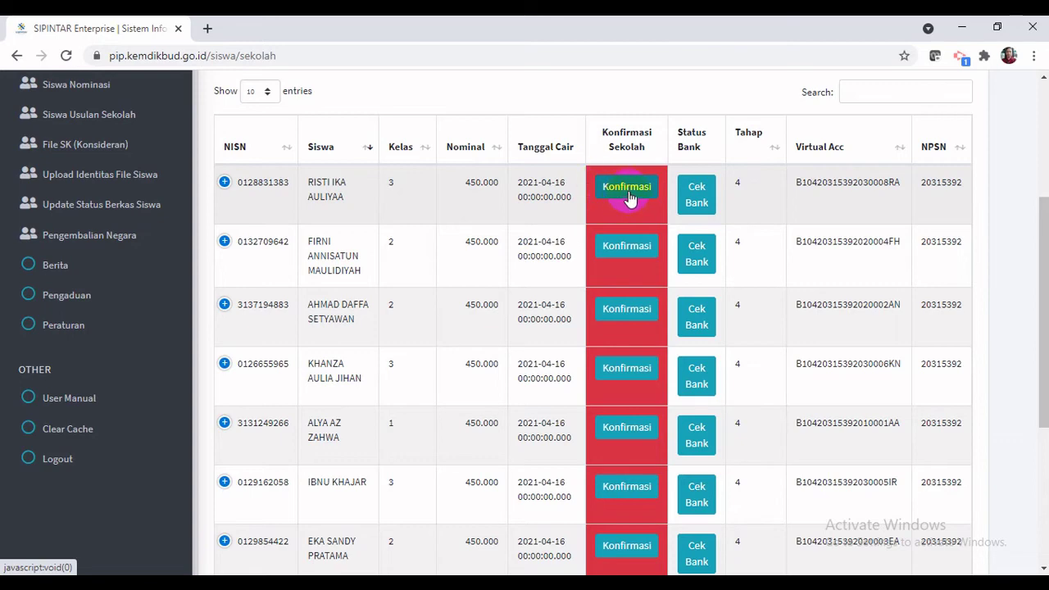
pyautogui.click(625, 195)
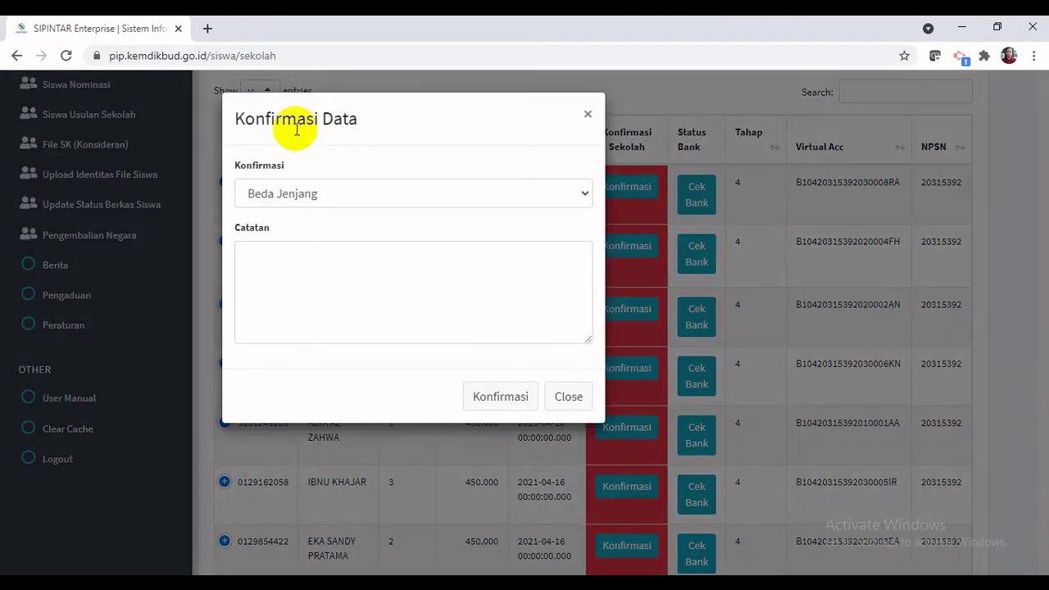
pyautogui.click(581, 195)
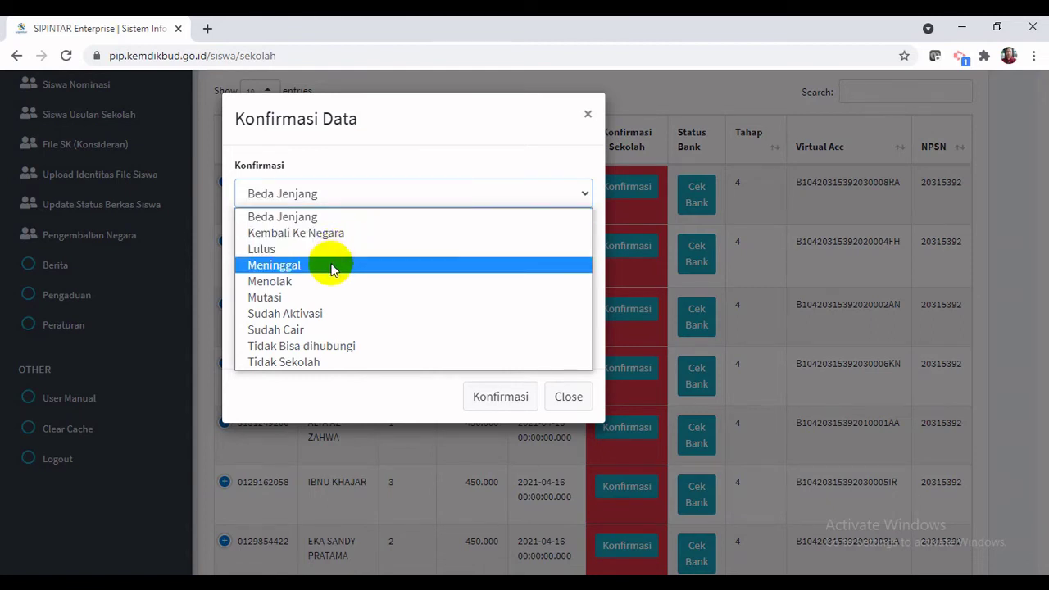
pyautogui.click(309, 331)
# - Enter "Sudah cair tanggal 16 APreil 2021" as the confirmation's Catatan and close the form without submitting it
pyautogui.click(295, 259)
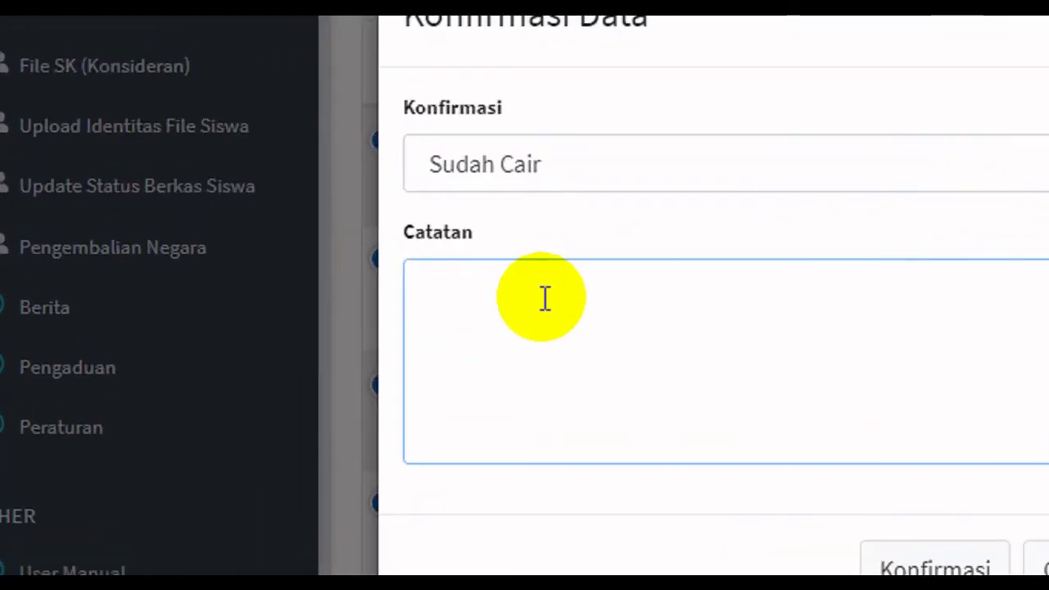
pyautogui.write('Sudah ')
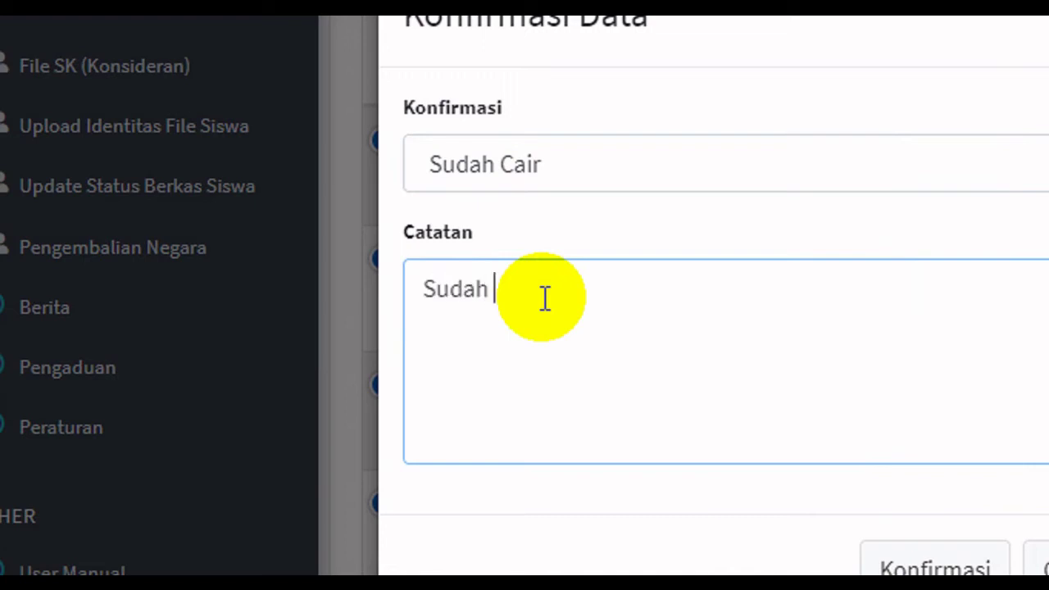
pyautogui.write('cair')
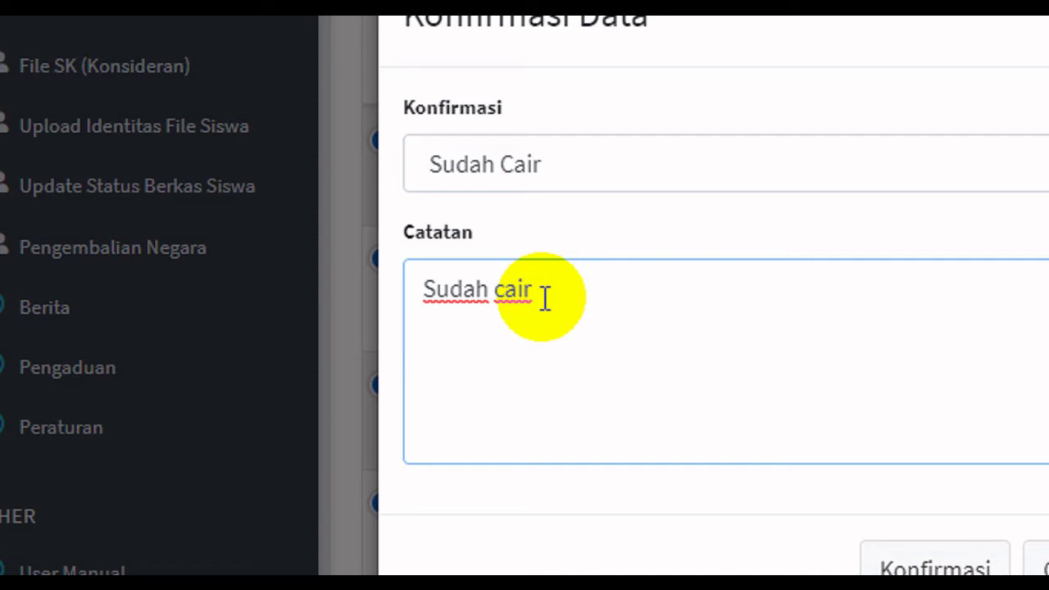
pyautogui.write('tanggal')
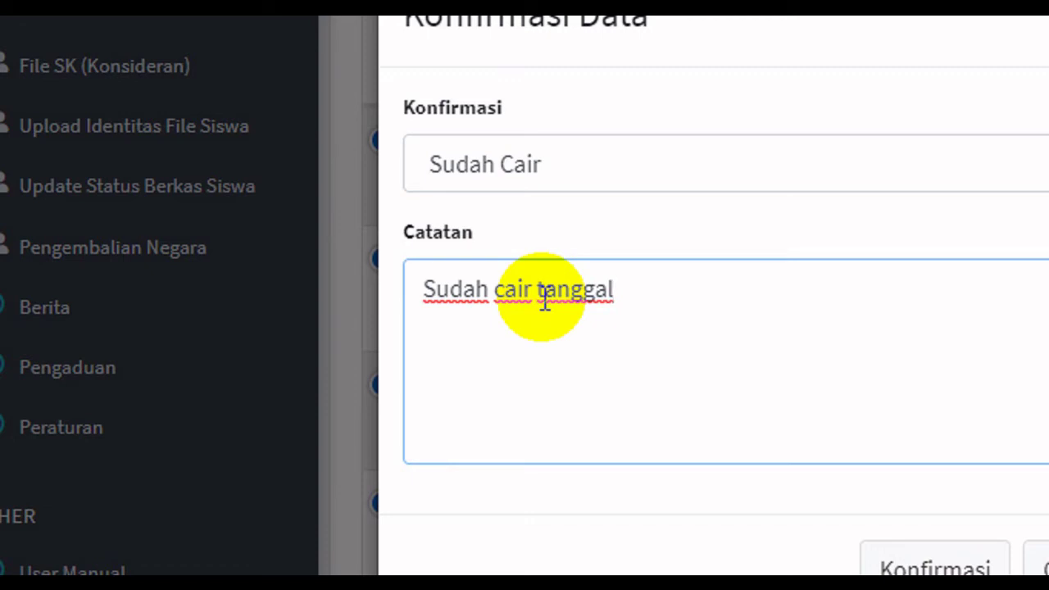
pyautogui.write(' 16 APreil')
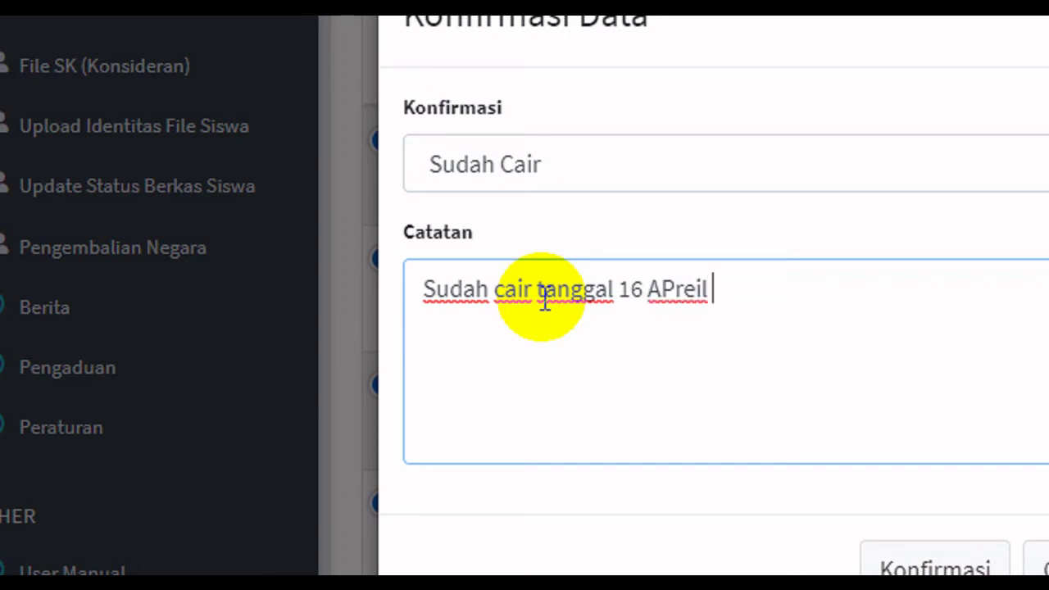
pyautogui.write(' 2021')
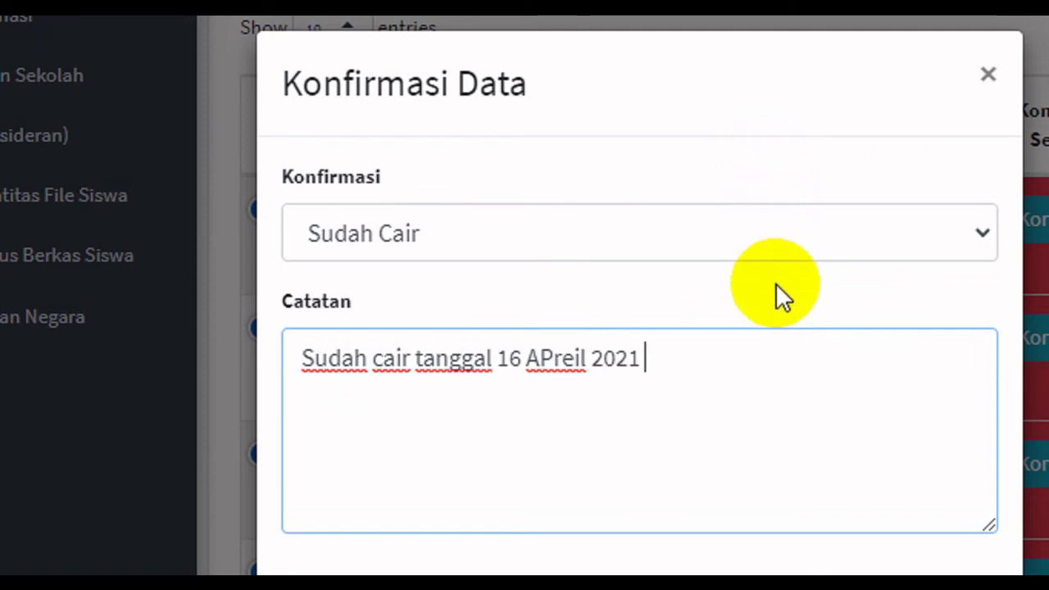
pyautogui.scroll(-2, 779, 402)
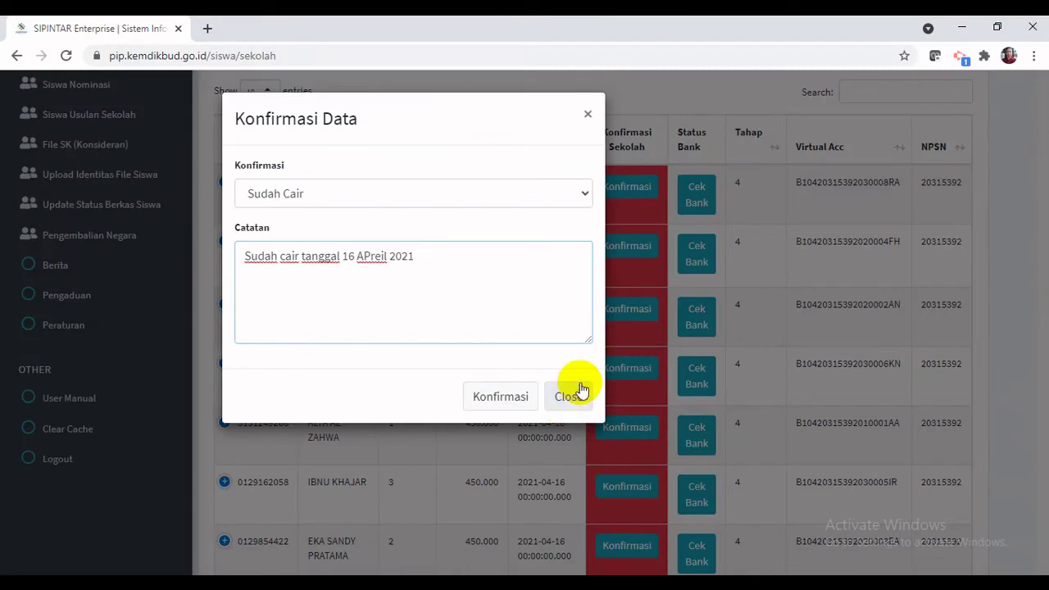
pyautogui.click(807, 395)
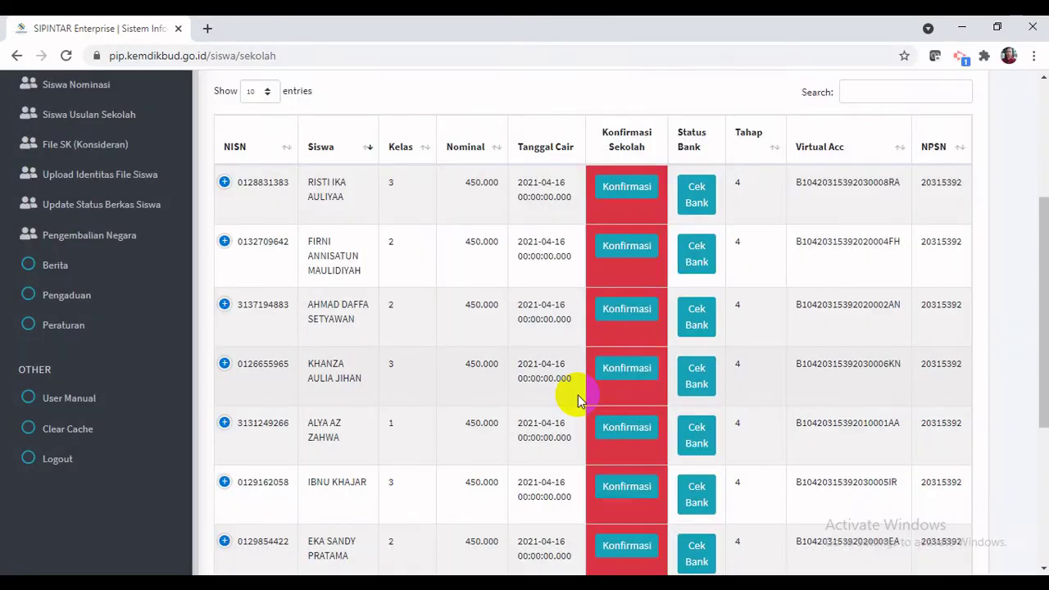
pyautogui.click(624, 187)
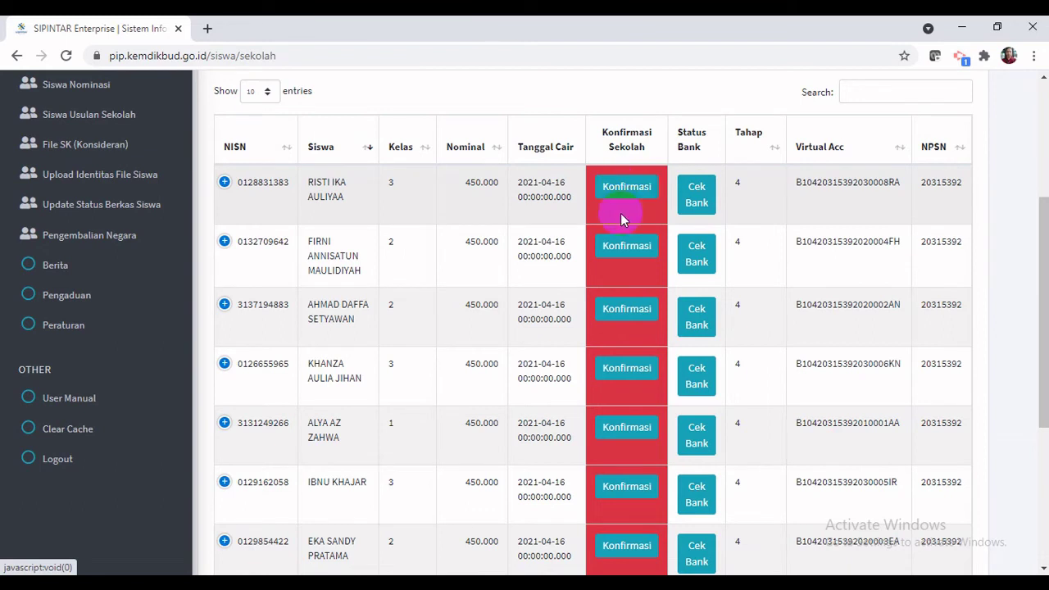
pyautogui.click(620, 368)
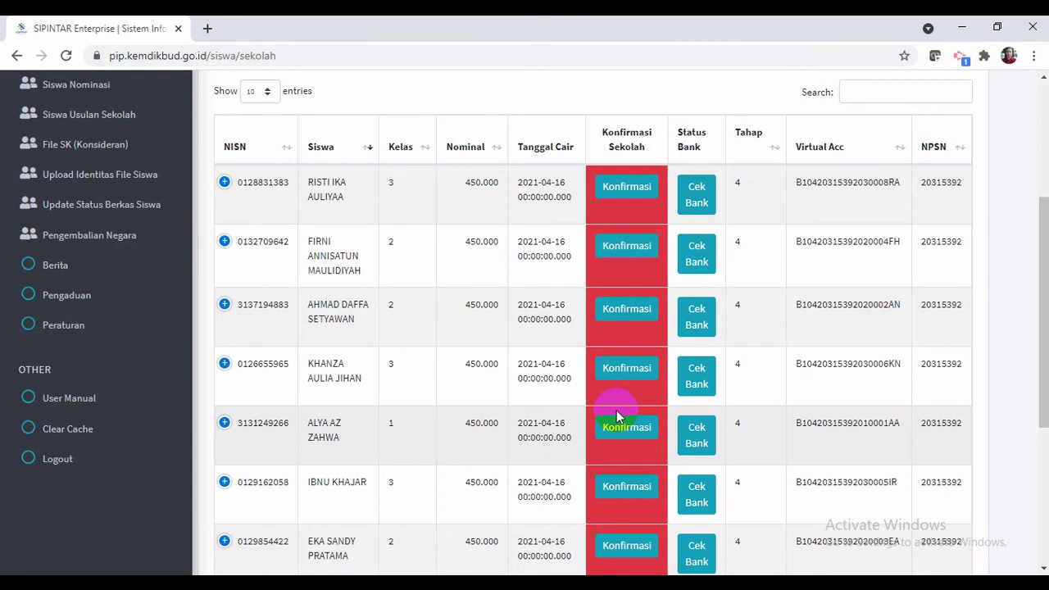
# - Return to the Siswa Usulan Sekolah page and examine the Data Usulan summary and each listed student's Status Data Siswa
pyautogui.scroll(2, 811, 440)
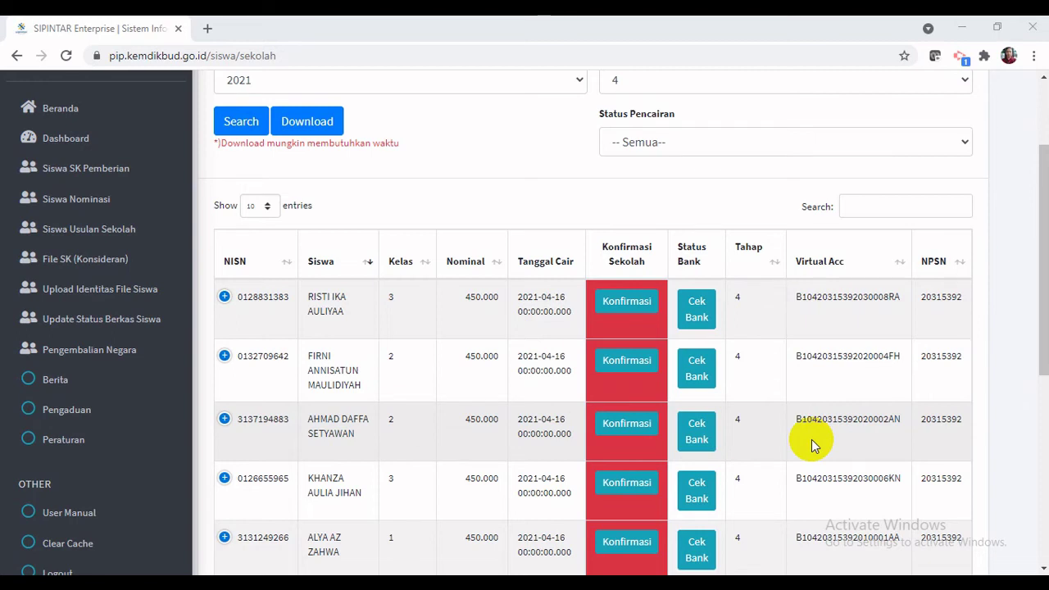
pyautogui.click(74, 234)
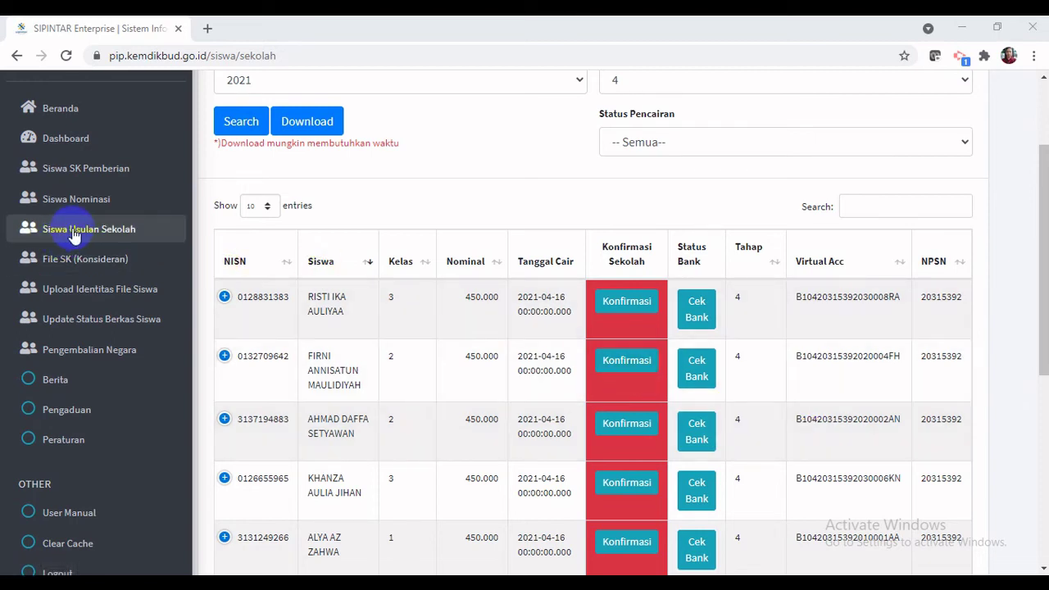
pyautogui.click(74, 233)
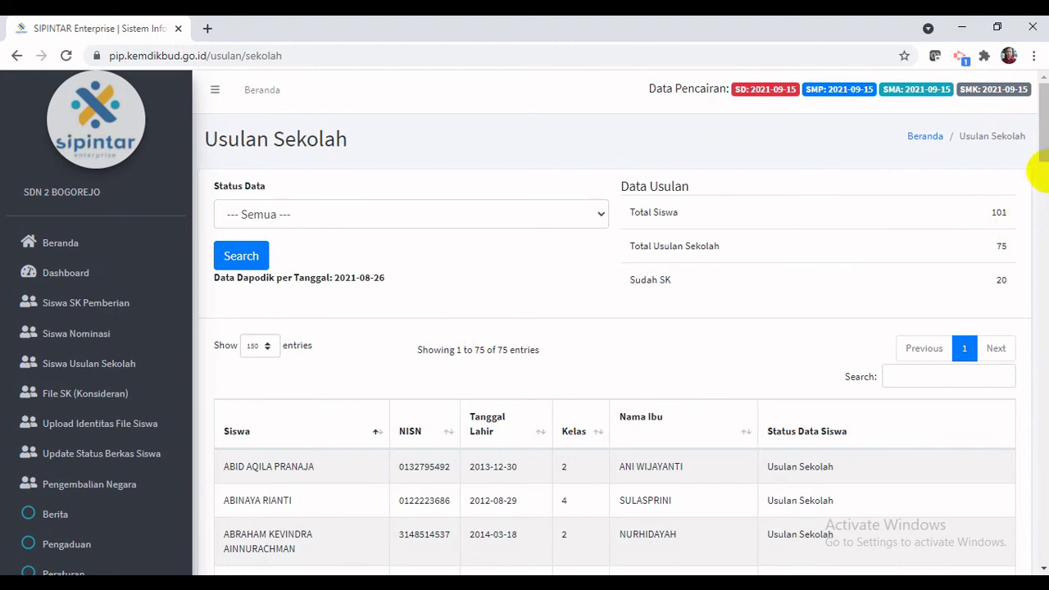
pyautogui.click(1044, 137)
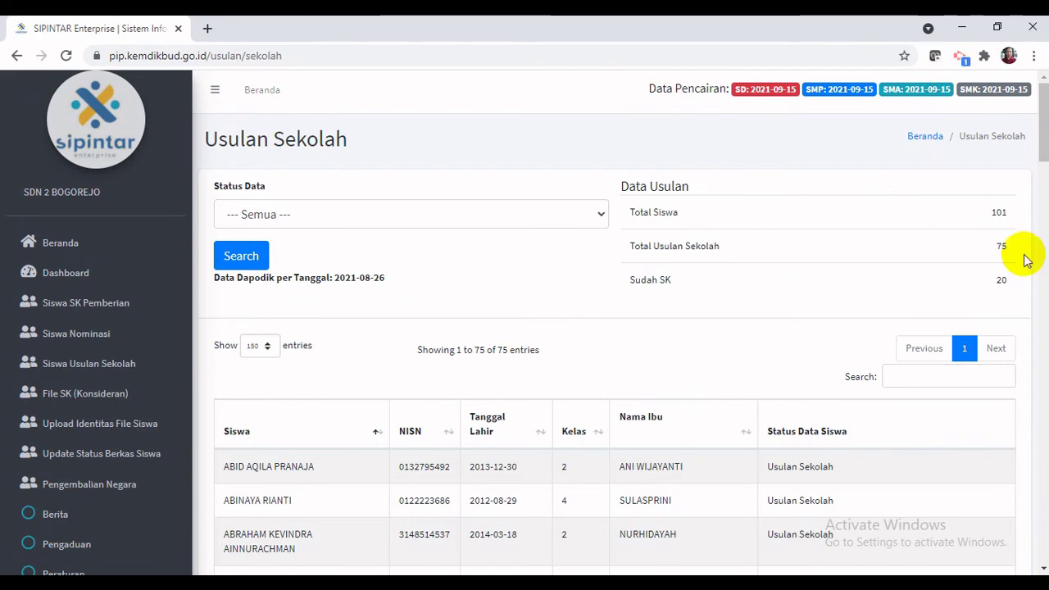
pyautogui.click(1043, 160)
pyautogui.moveTo(1043, 161); pyautogui.dragTo(1033, 204)
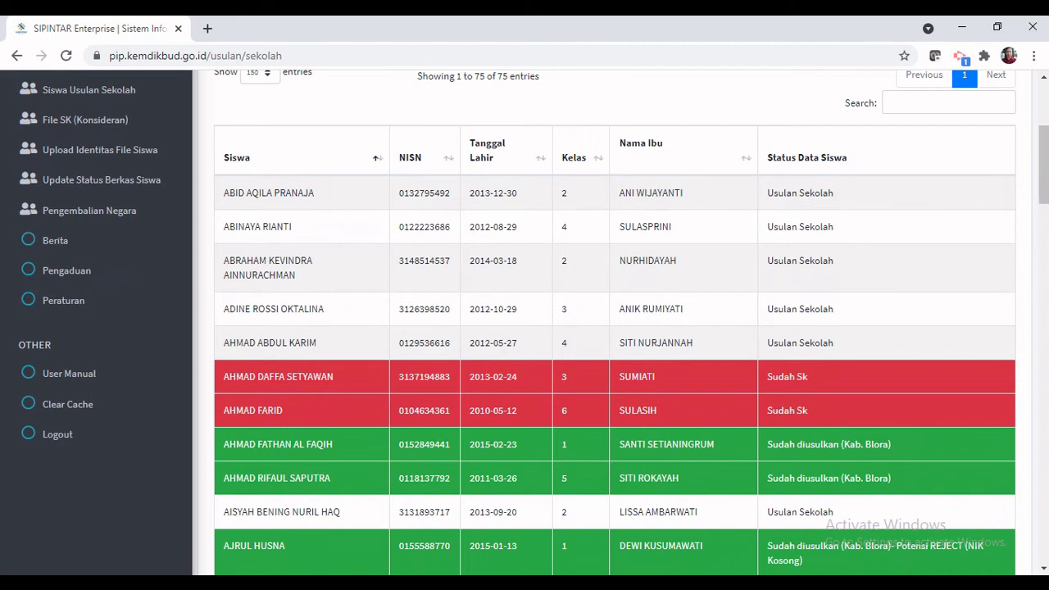
# - Open the Upload Identitas File Siswa page and set Tahun to 2021
pyautogui.moveTo(1044, 193); pyautogui.dragTo(1046, 179)
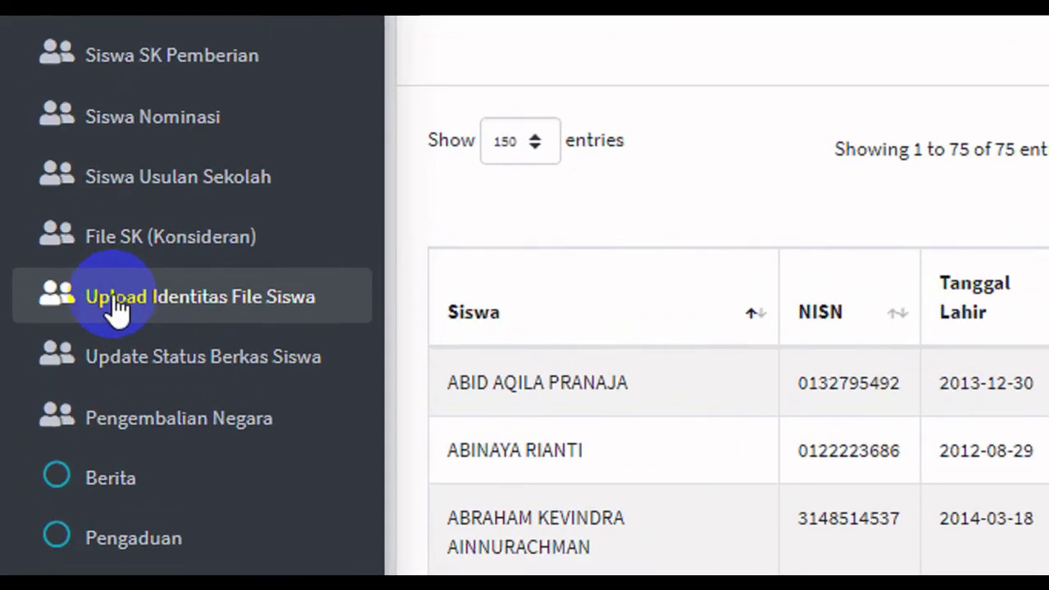
pyautogui.click(164, 299)
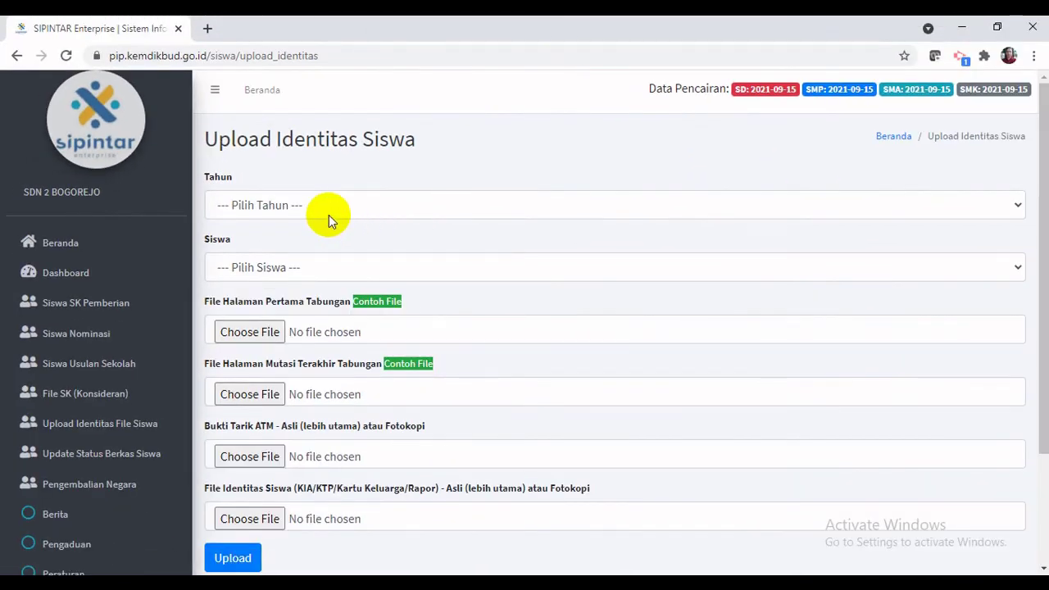
pyautogui.click(305, 209)
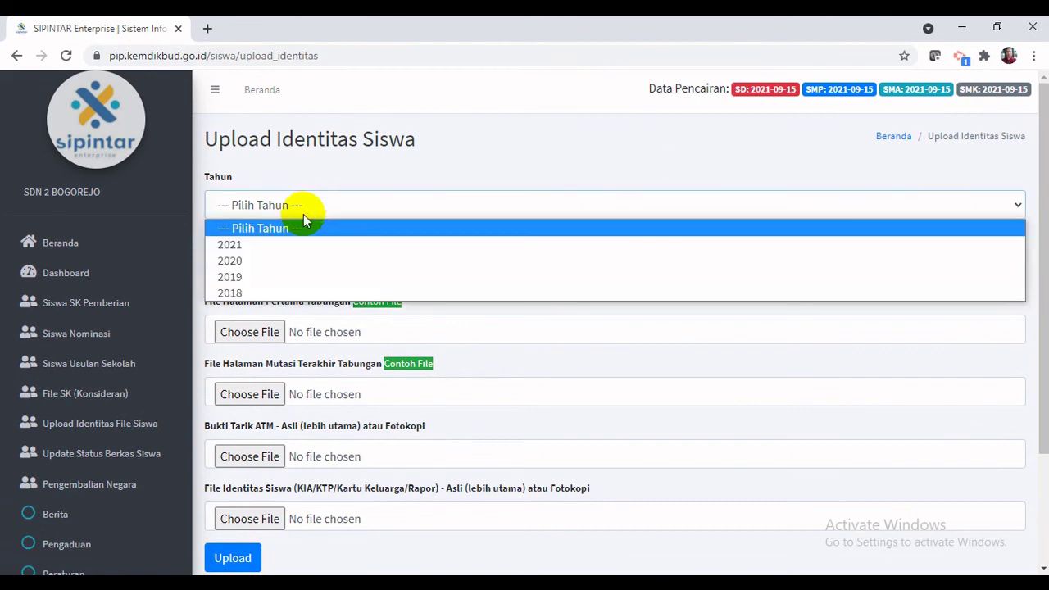
pyautogui.click(276, 244)
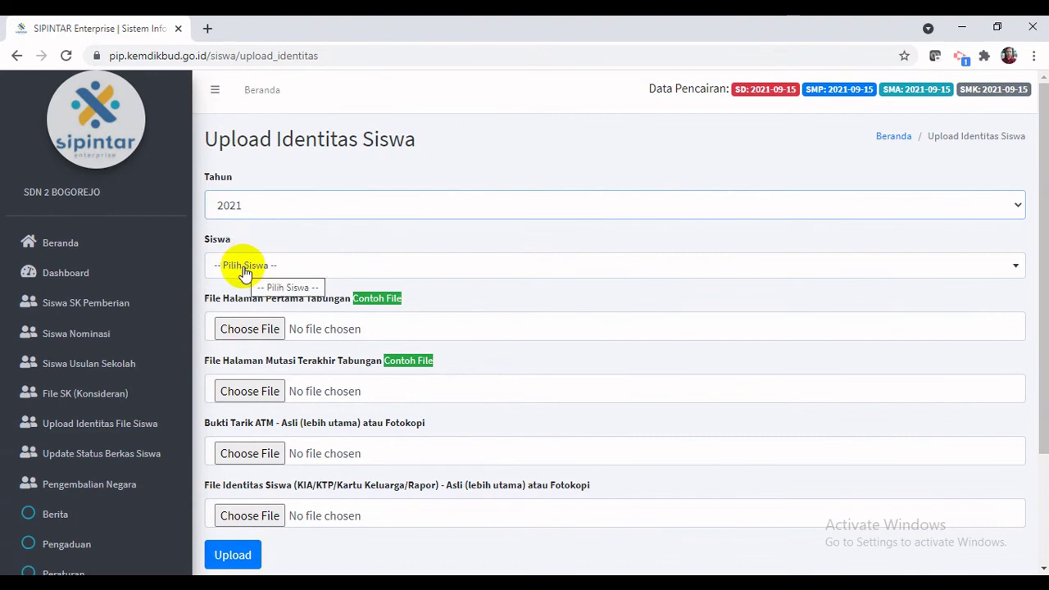
# - Search the Siswa field with the first letters of the student's name and select the matching student for the identity upload
pyautogui.click(244, 269)
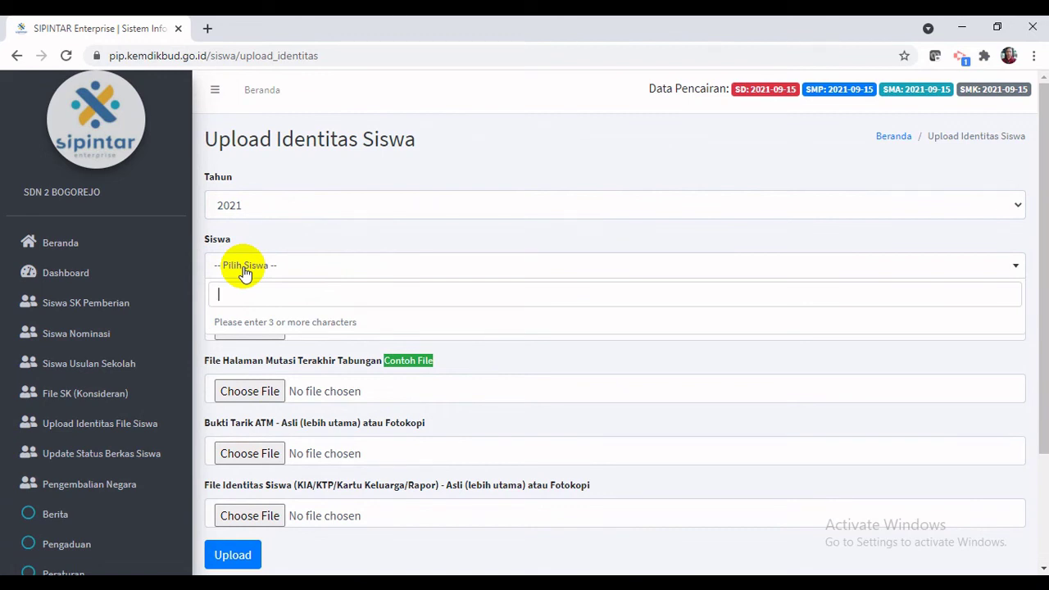
pyautogui.write('betra')
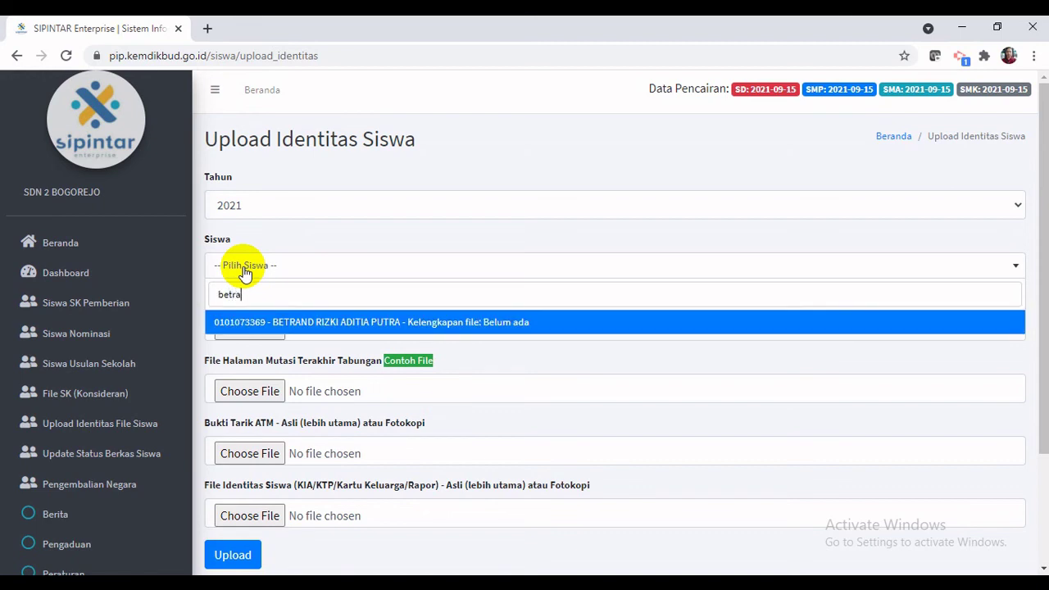
pyautogui.click(295, 328)
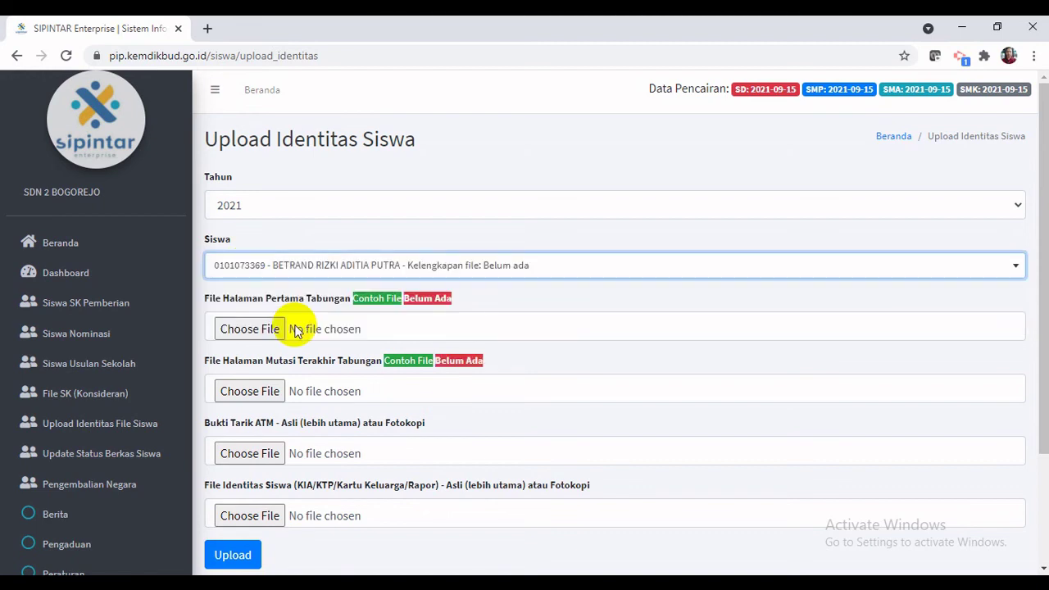